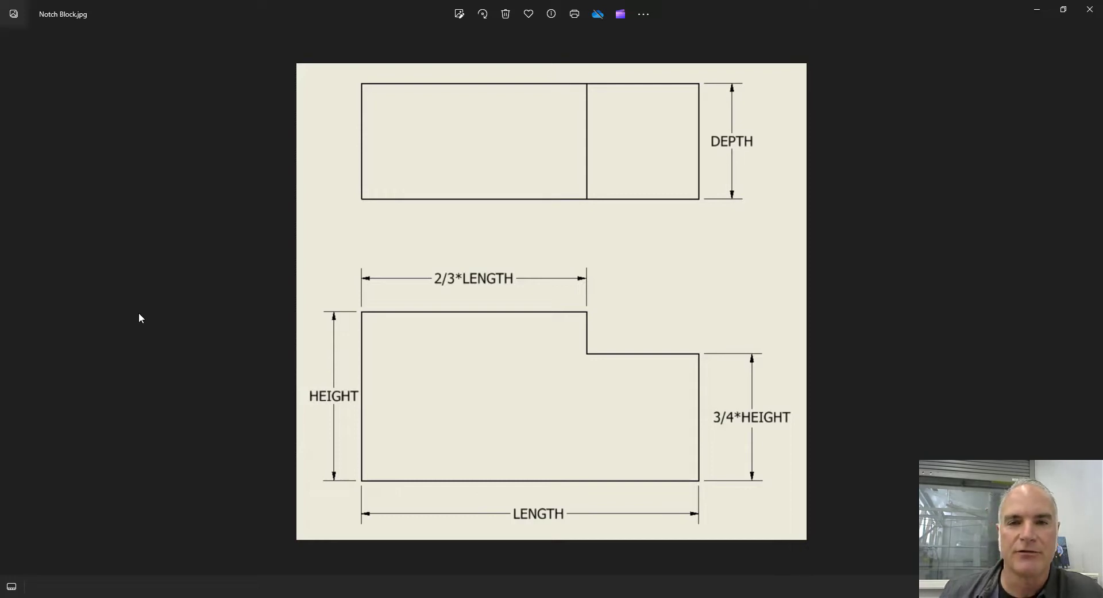
- Switch to the blank Part10 and open its Parameters dialog from the Manage tab
left_click(315, 396)
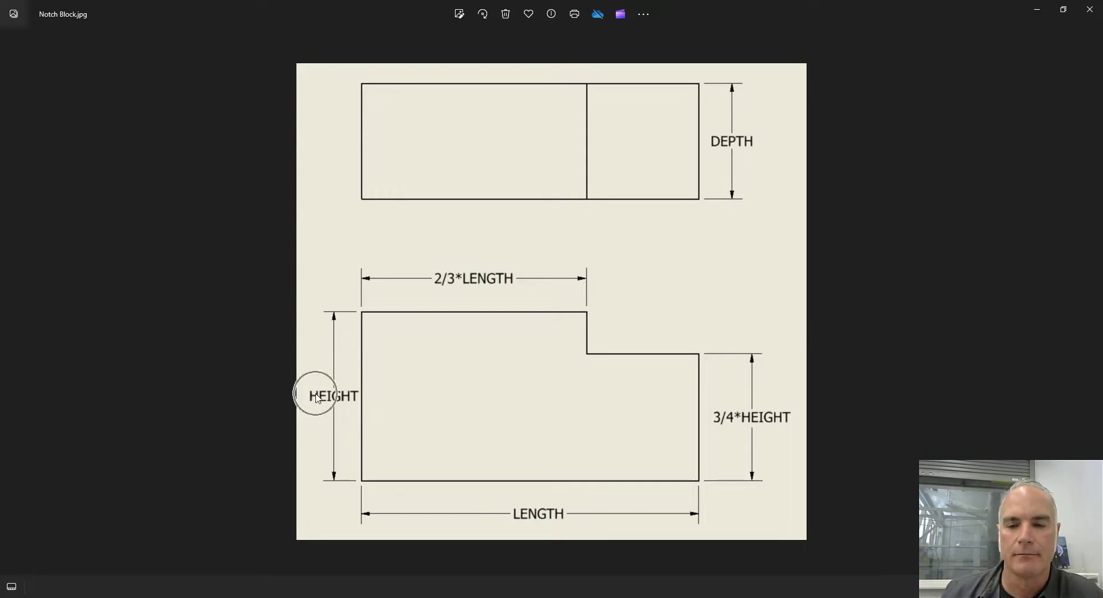
left_click(519, 526)
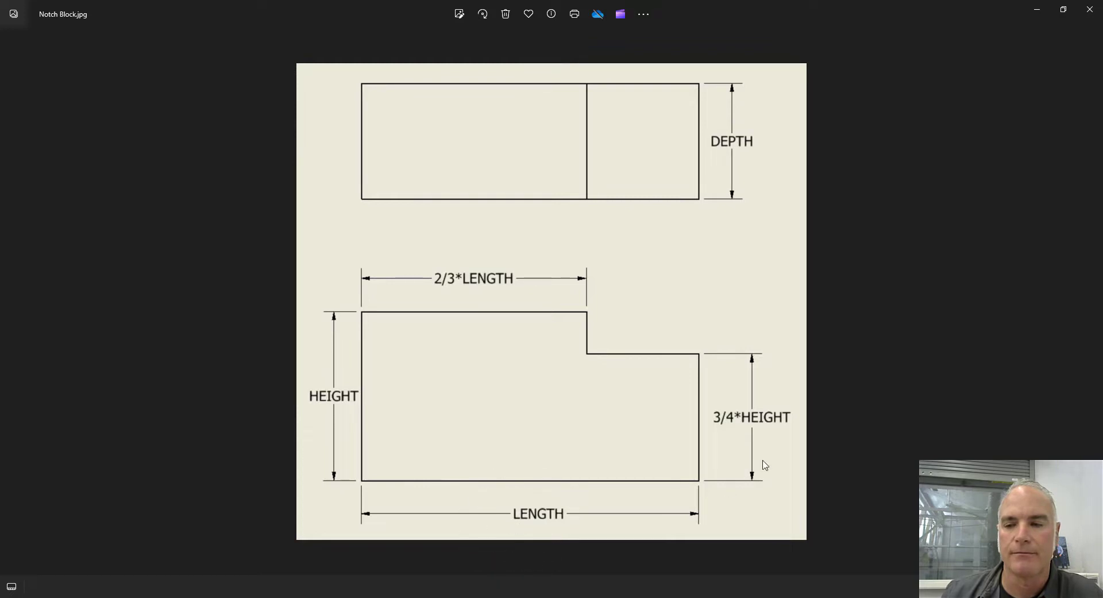
left_click(737, 158)
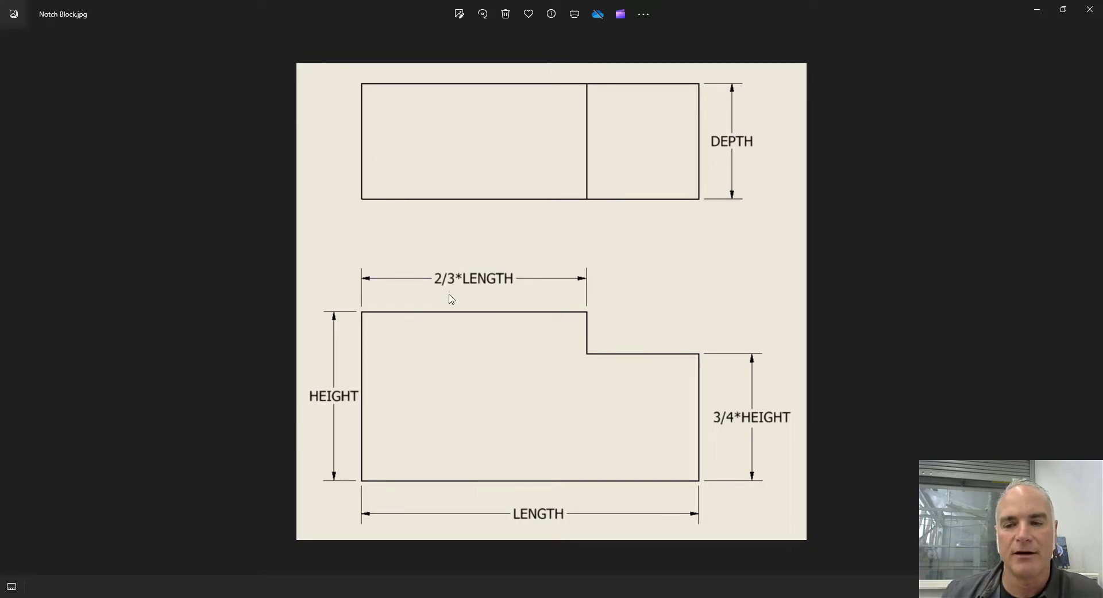
left_click(724, 410)
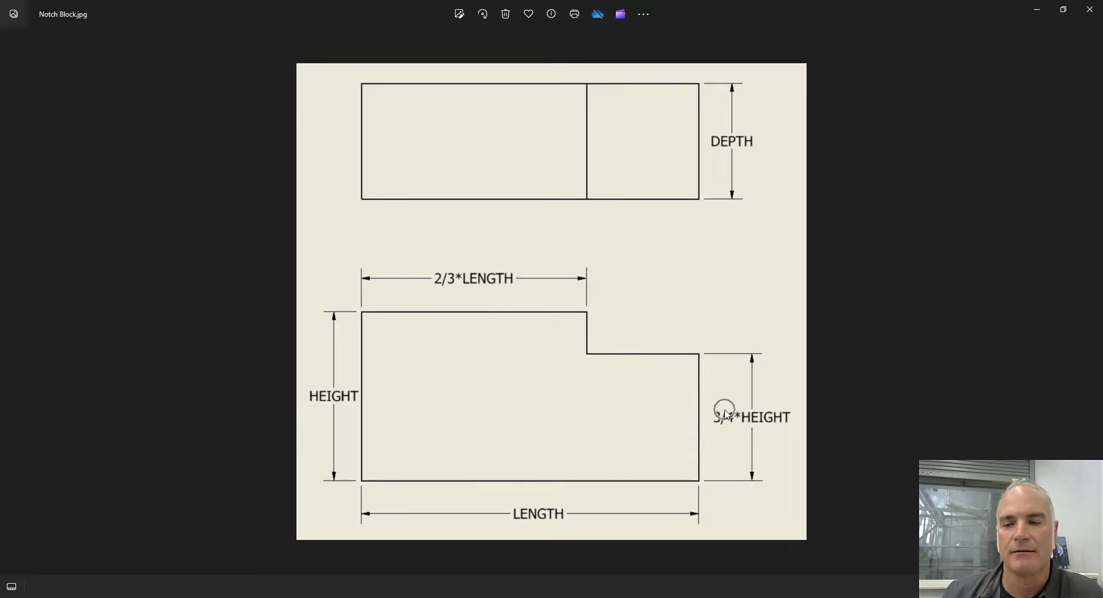
left_click(475, 289)
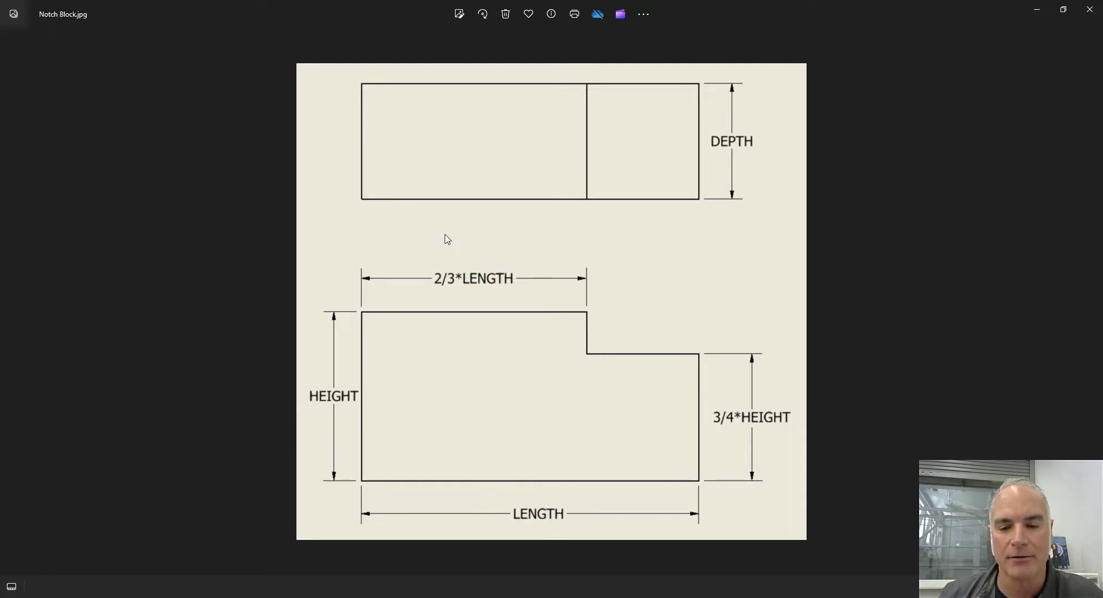
left_click(269, 597)
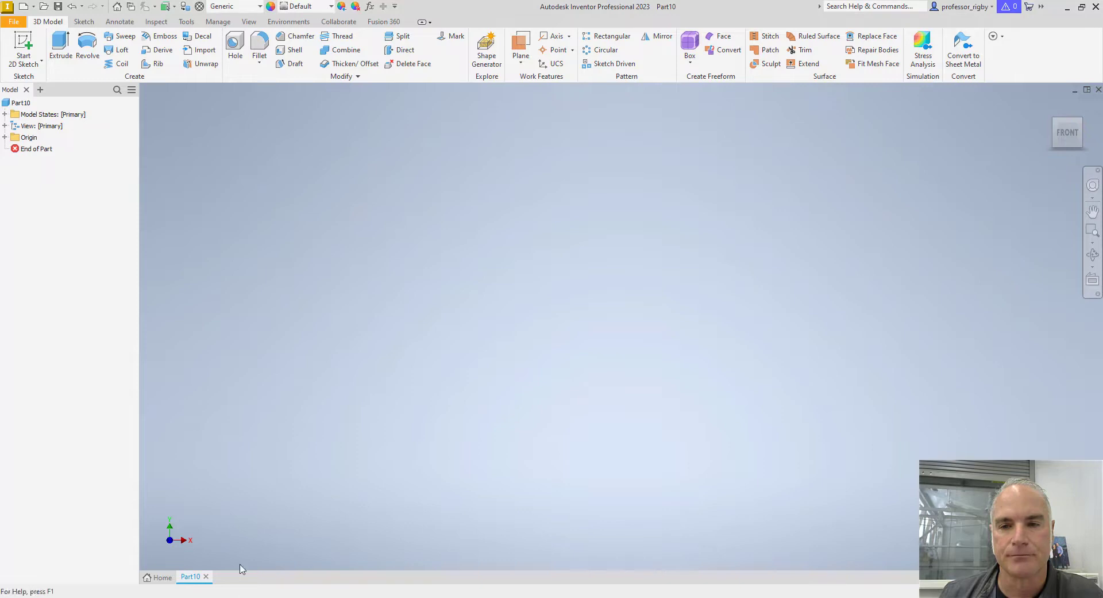
left_click(220, 23)
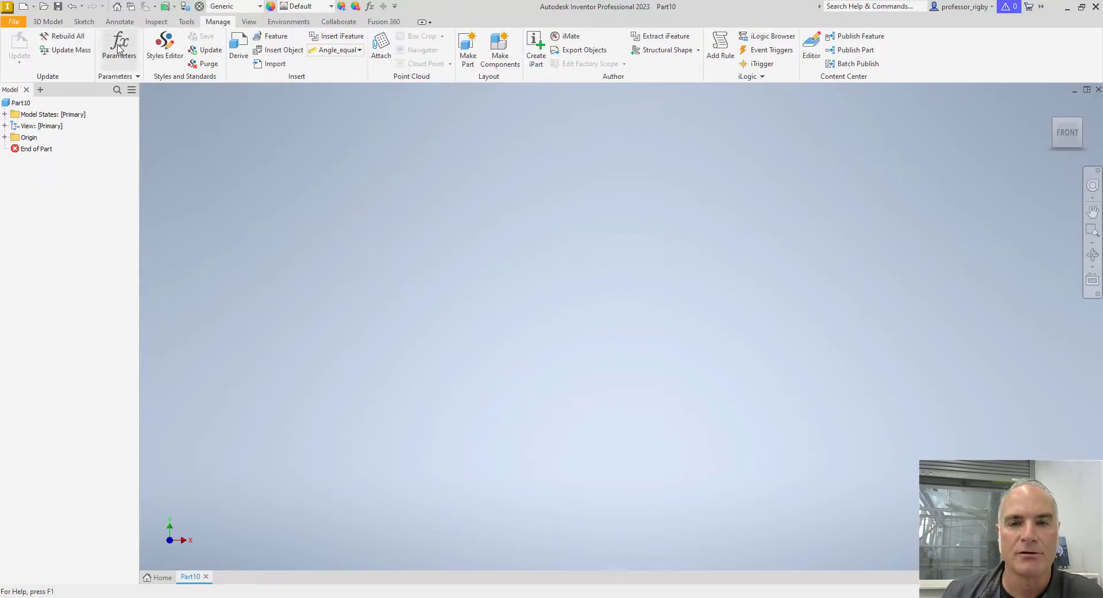
left_click(119, 49)
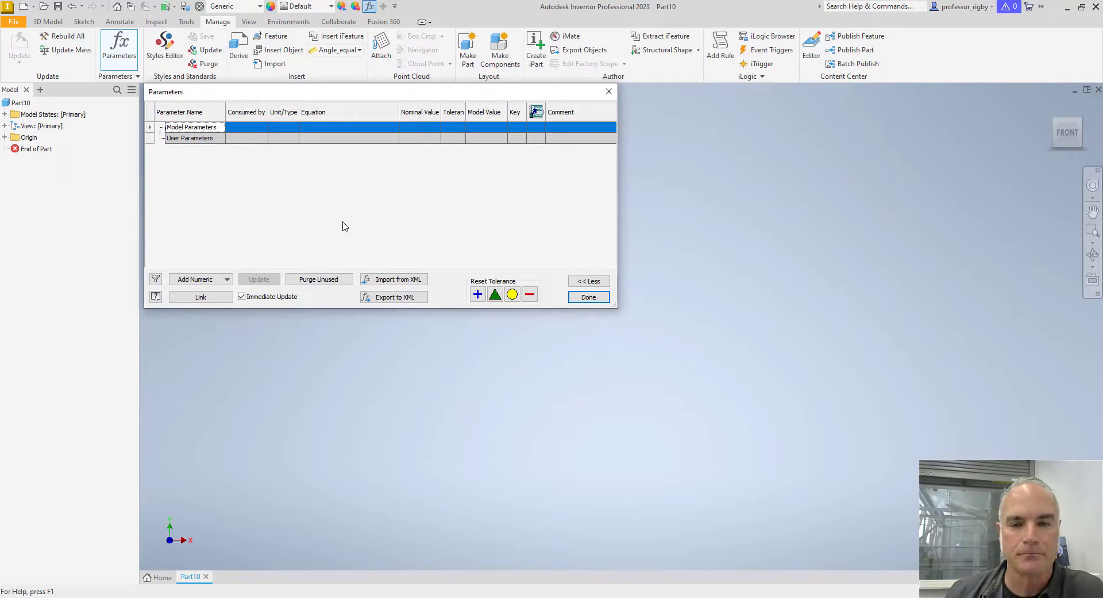
- Add a numeric user parameter named Length with an equation of 8 in
left_click(182, 139)
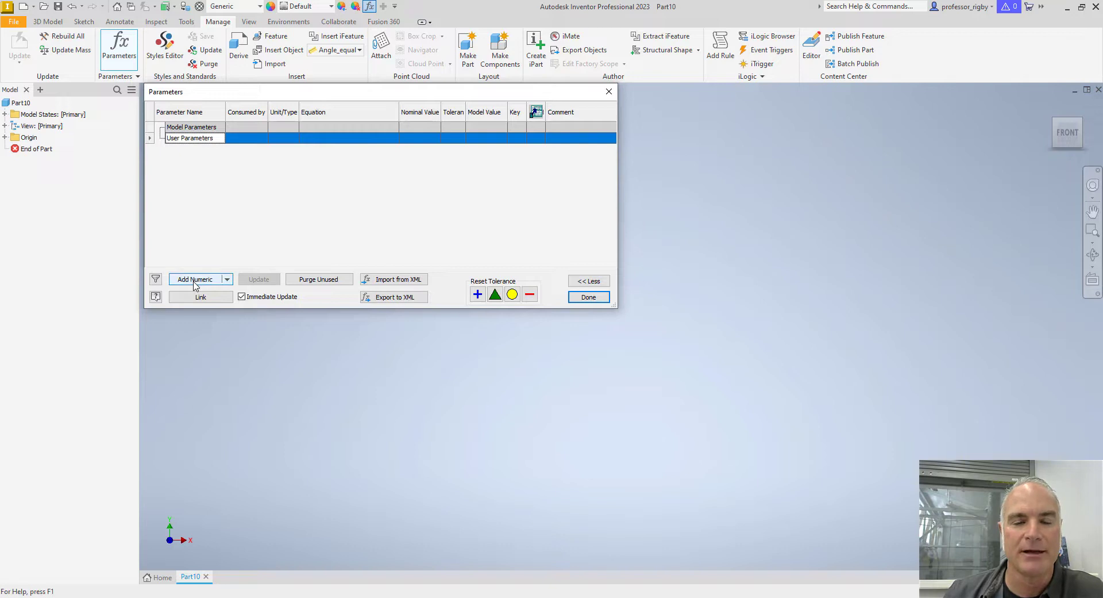
left_click(194, 279)
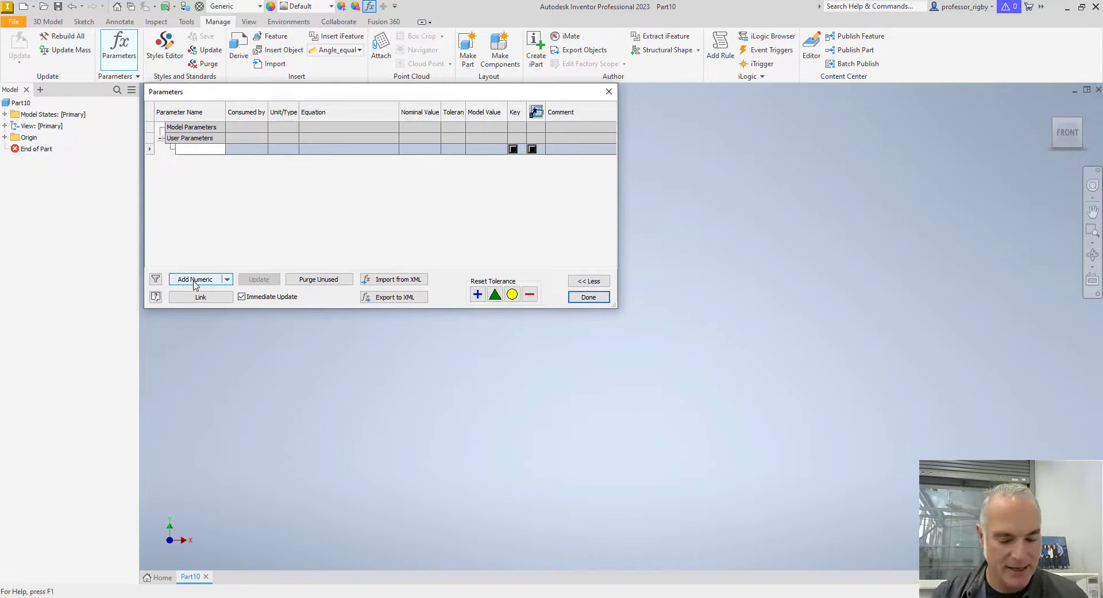
type("Length")
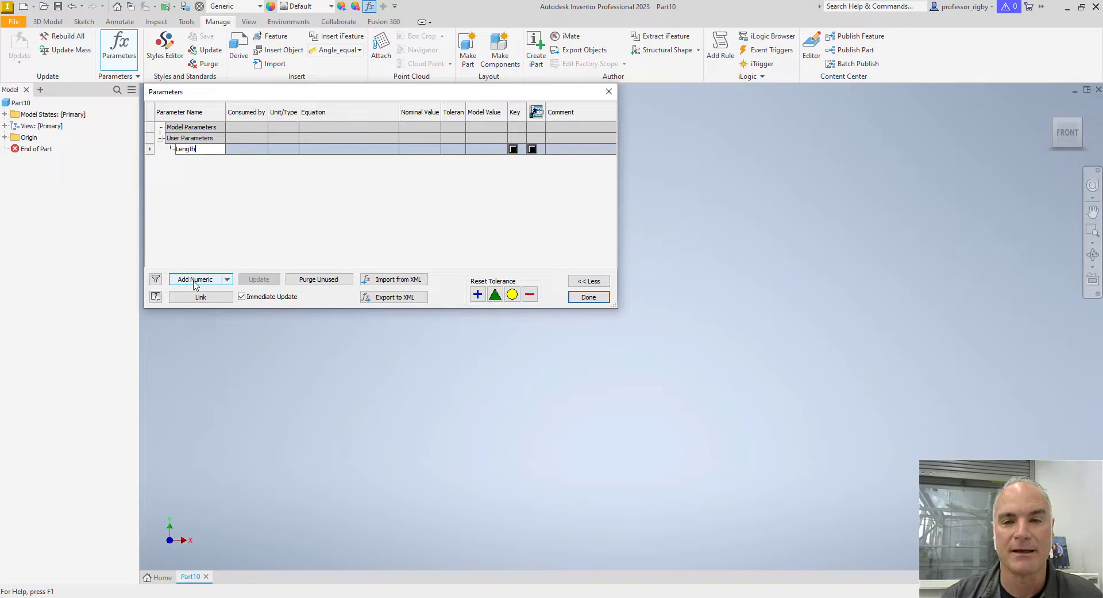
key("Tab")
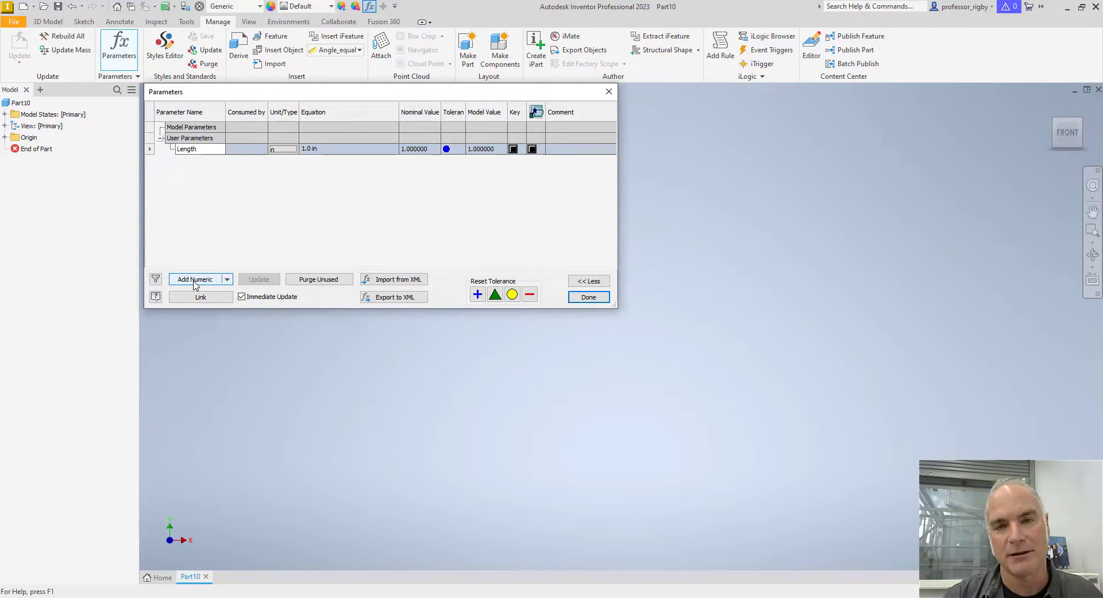
key("Tab")
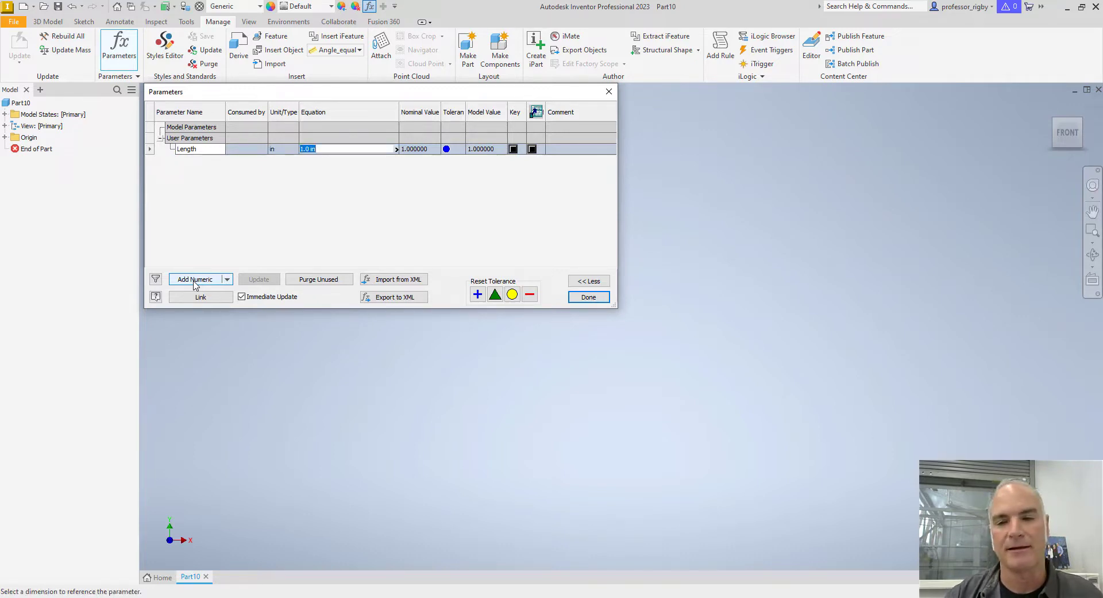
type("8")
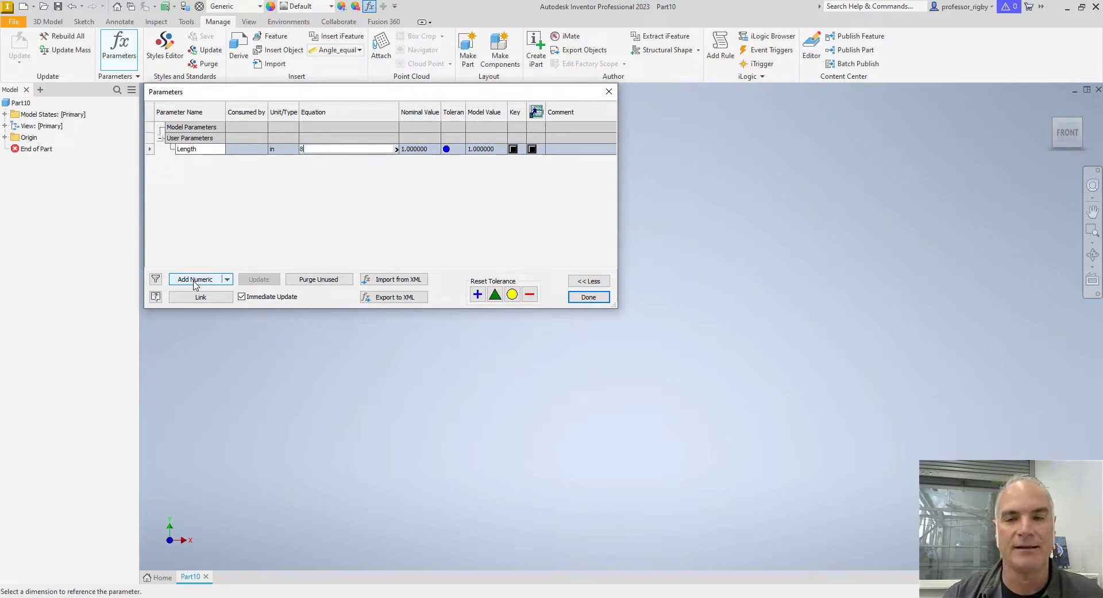
key("Return")
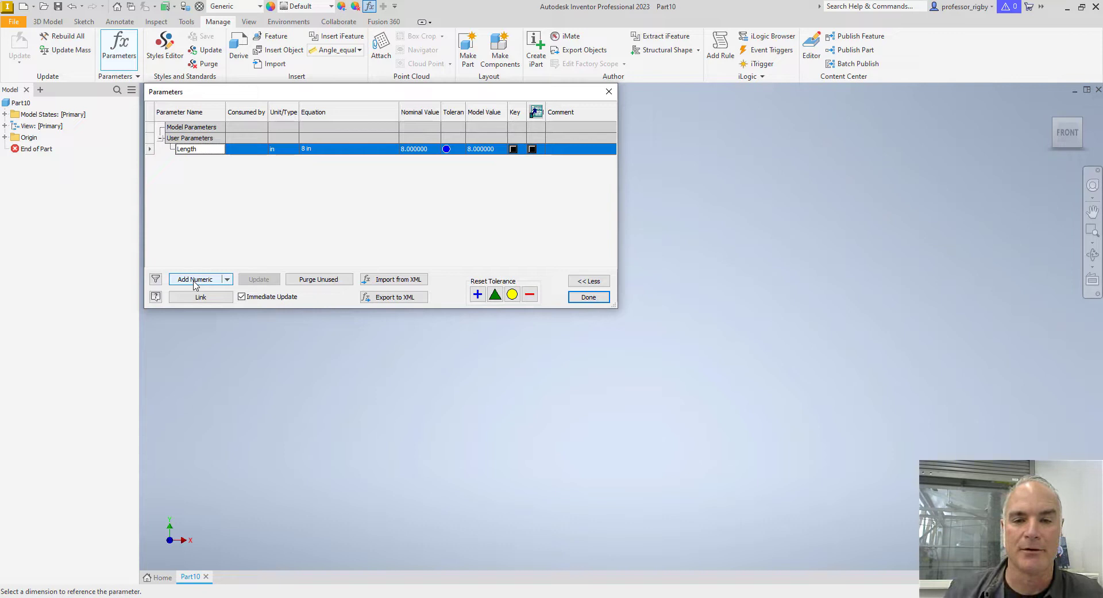
- Add numeric user parameters Height = 4 in and Depth = 2.75 in
left_click(195, 279)
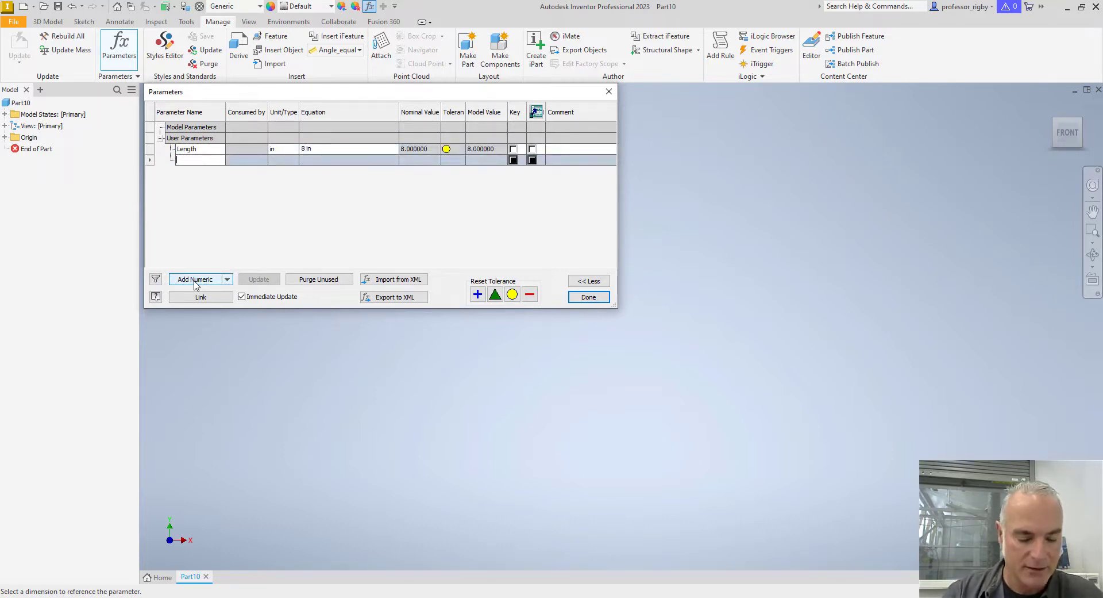
type("Height")
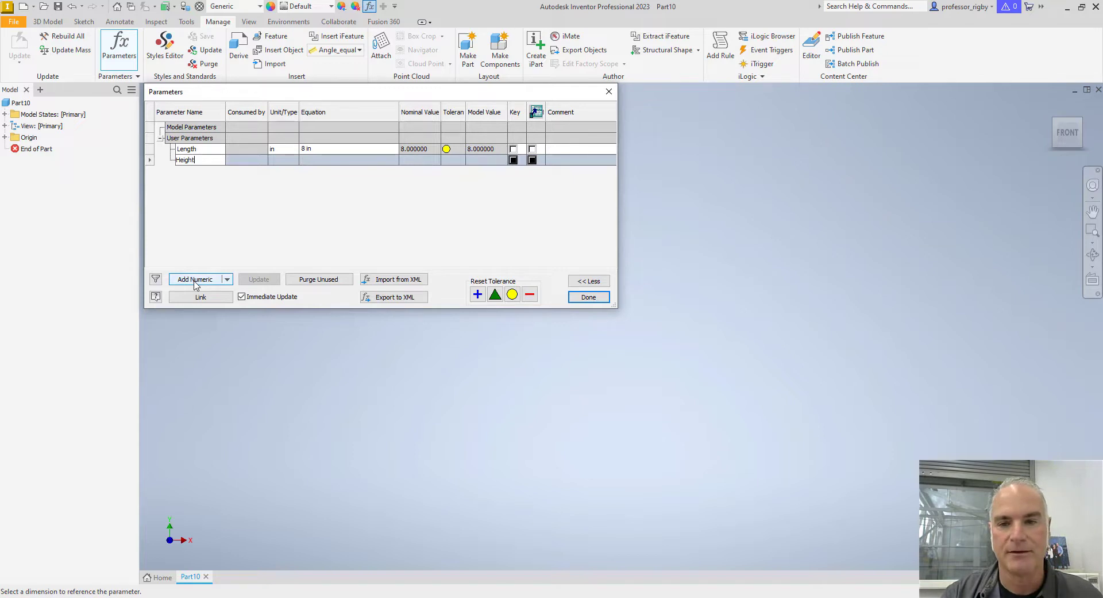
key("Tab")
key("Tab")
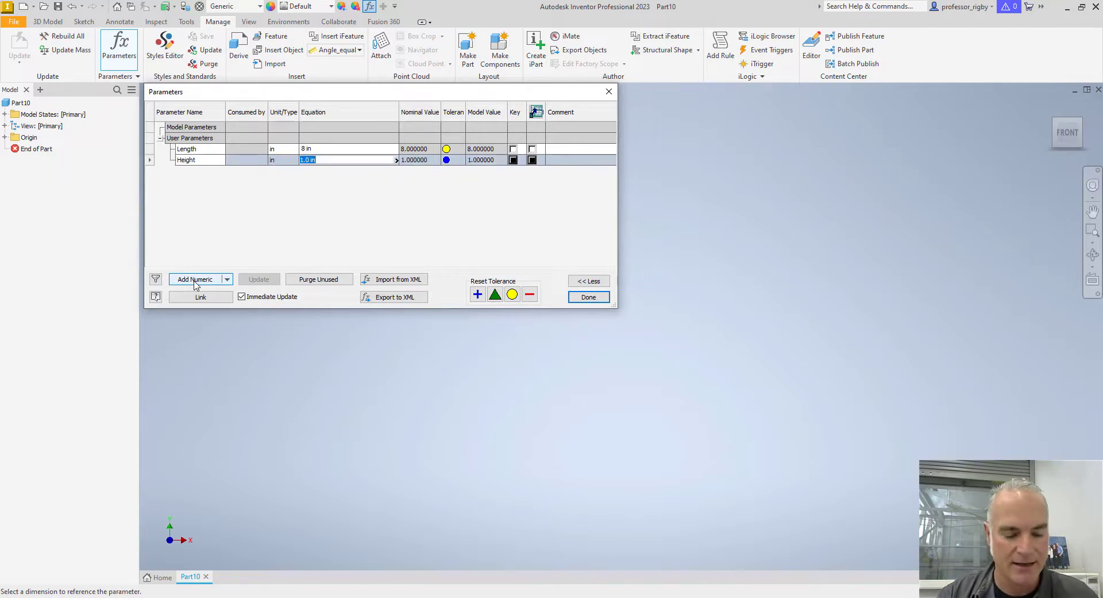
type("4")
key("Return")
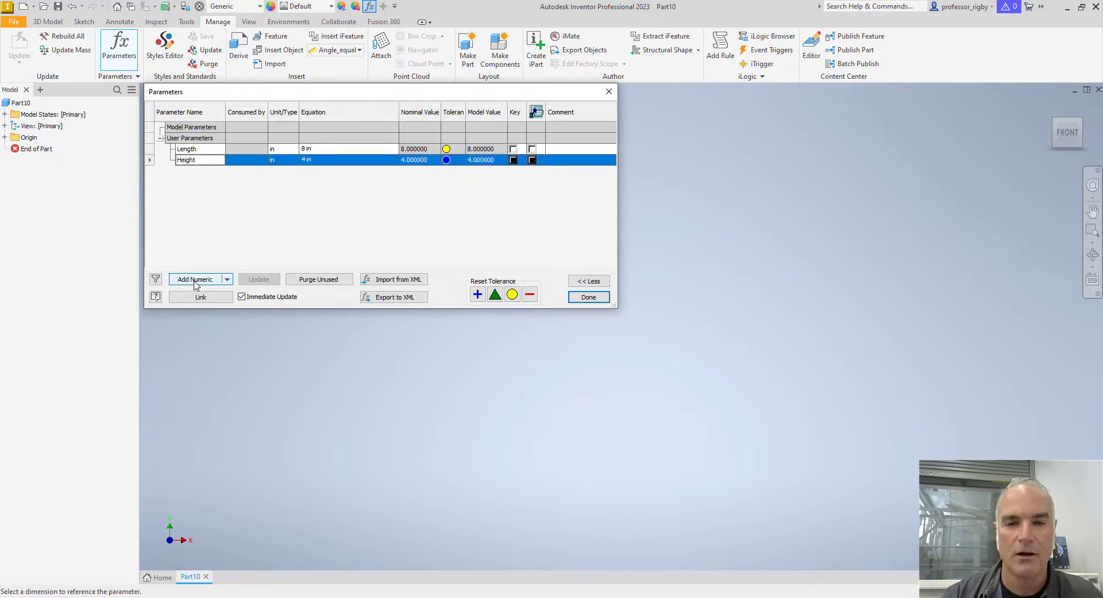
left_click(196, 282)
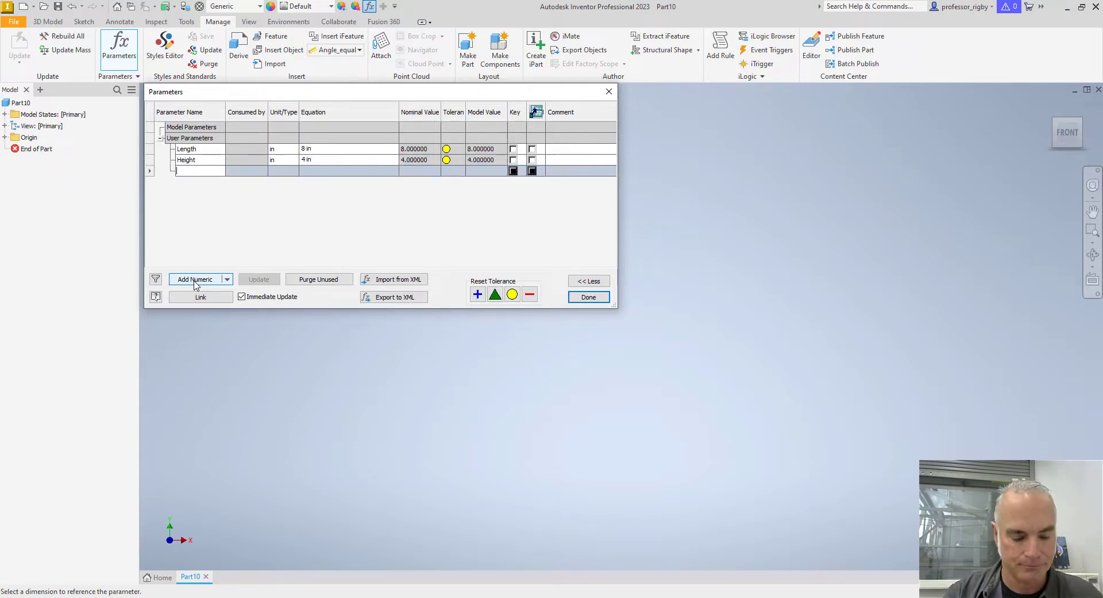
type("Depth")
key("Return")
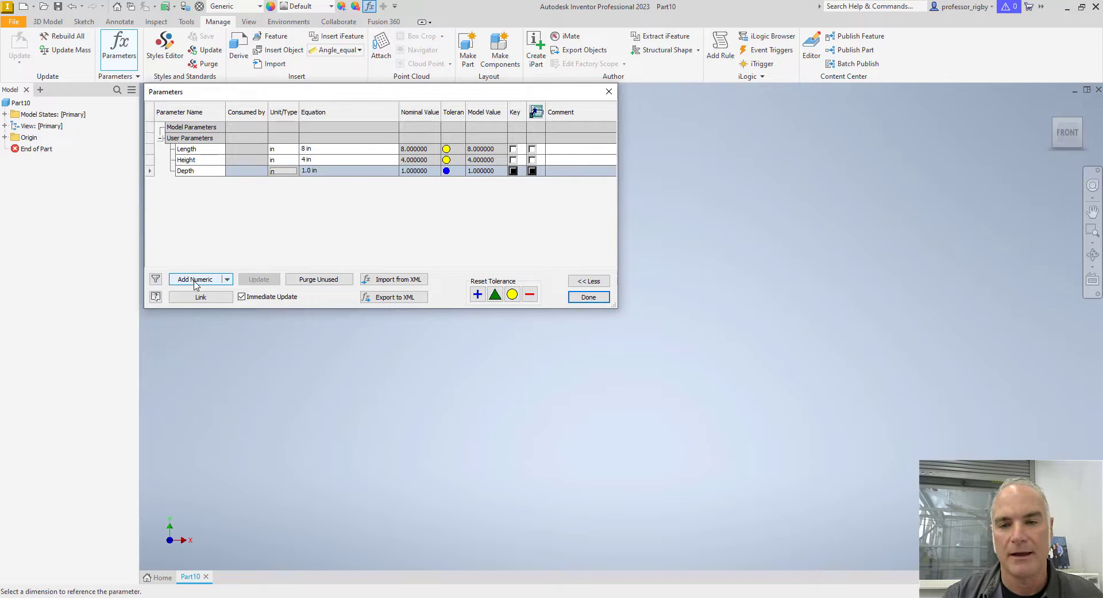
type("2.75")
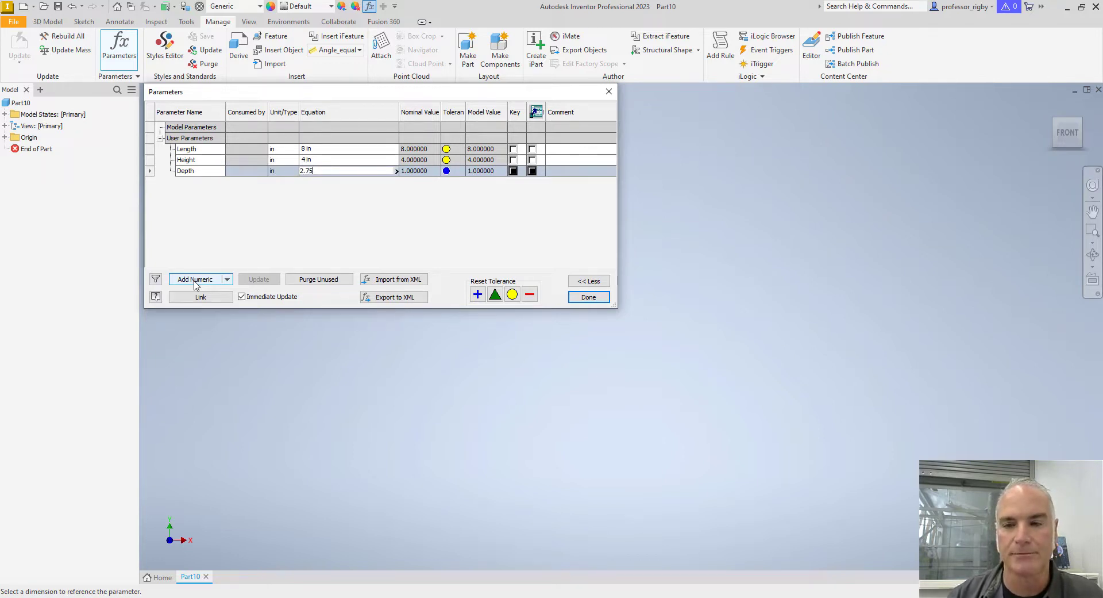
key("Return")
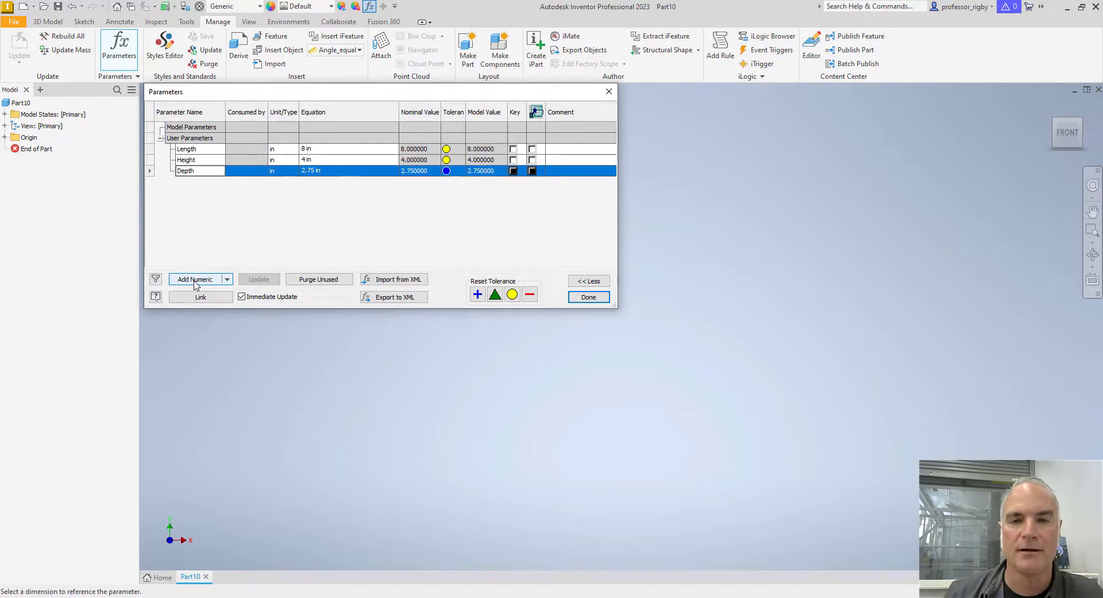
- Close the Parameters dialog, start a new 2D sketch, and view the Notch Block drawing
left_click(587, 303)
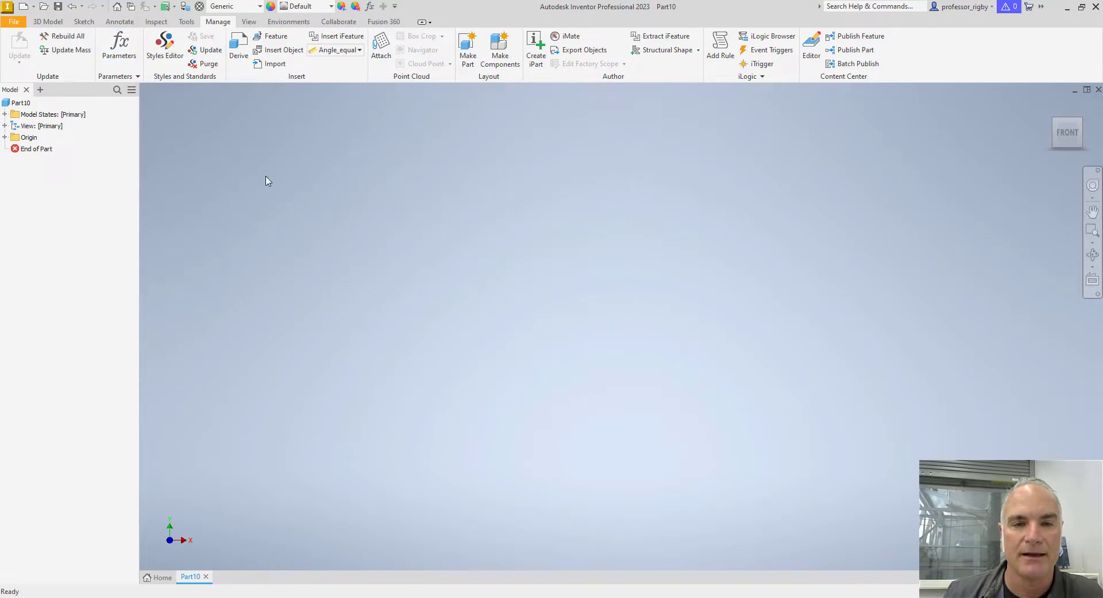
left_click(55, 24)
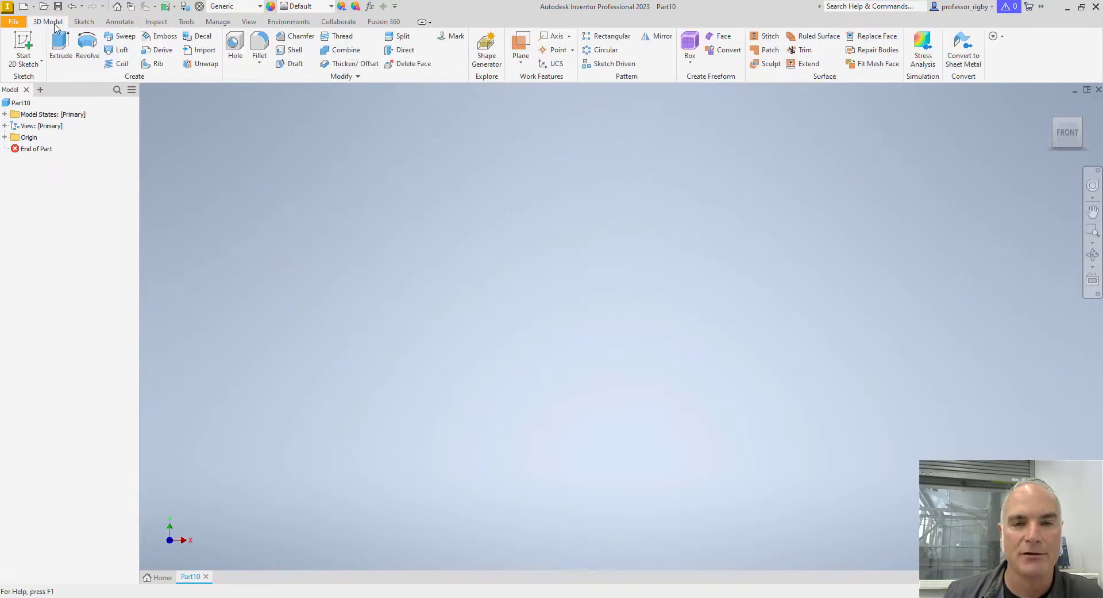
left_click(21, 42)
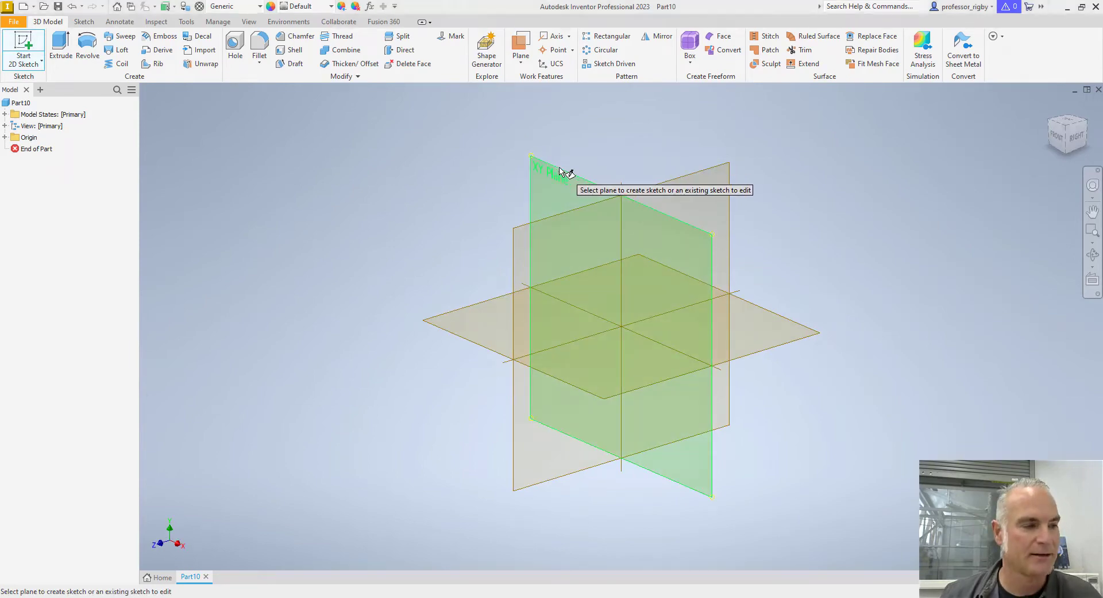
key("alt+Tab")
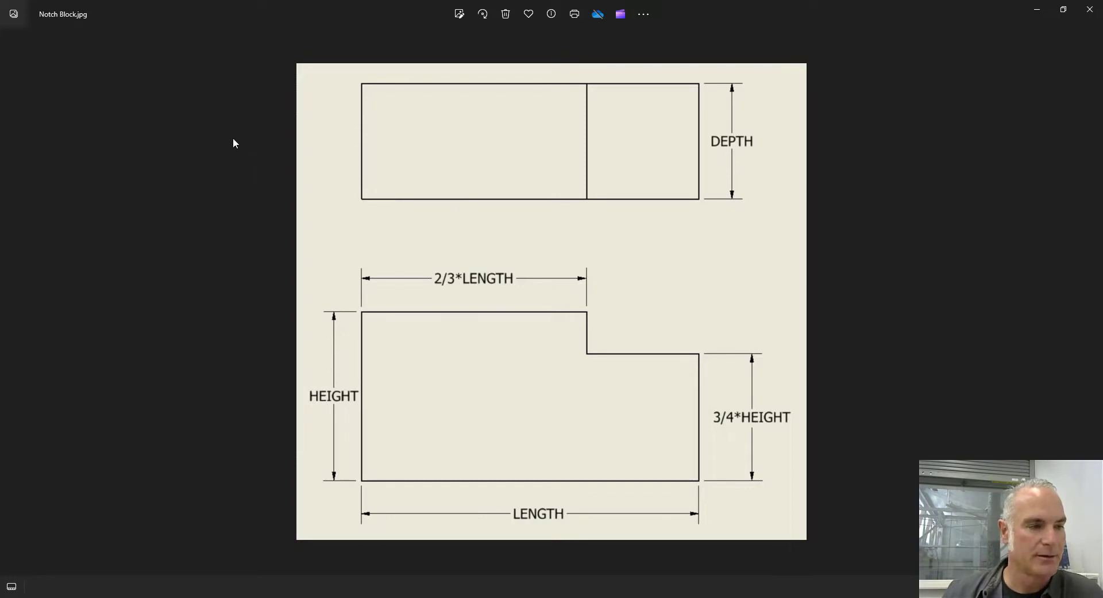
- Return from the Notch Block drawing to Inventor's sketch-plane selection
key("alt+Tab")
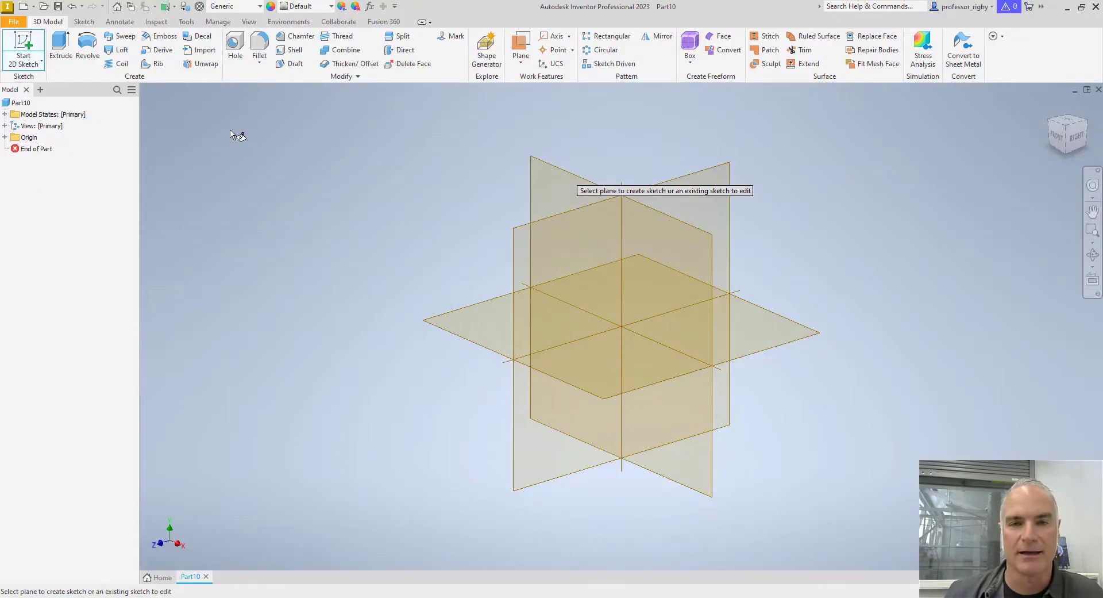
- On the XY plane, draw a closed six-line stepped notch profile starting and ending at the origin
left_click(577, 178)
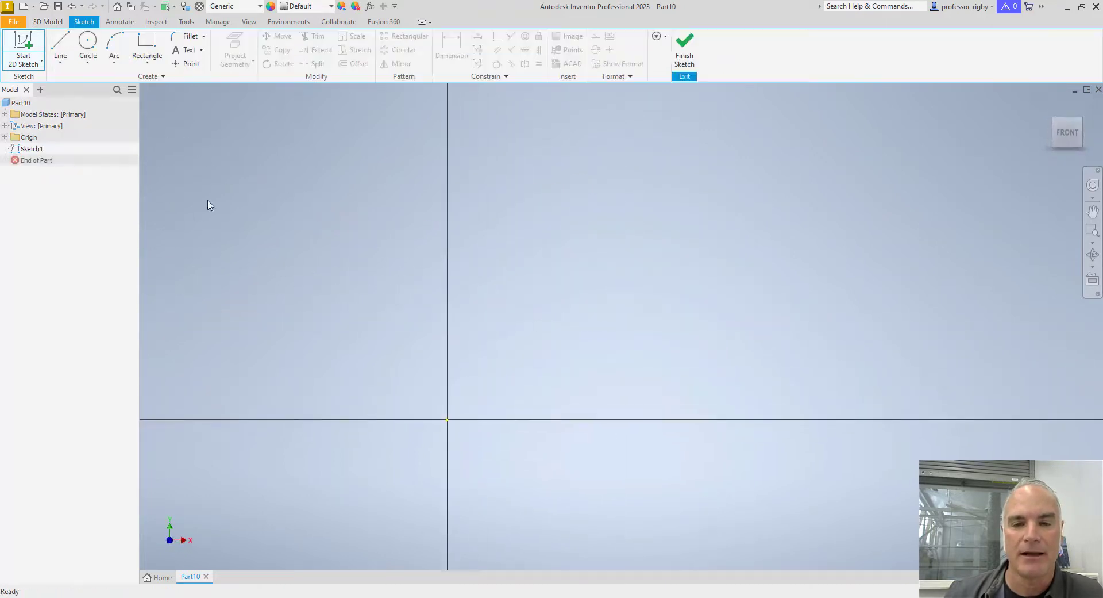
left_click(60, 45)
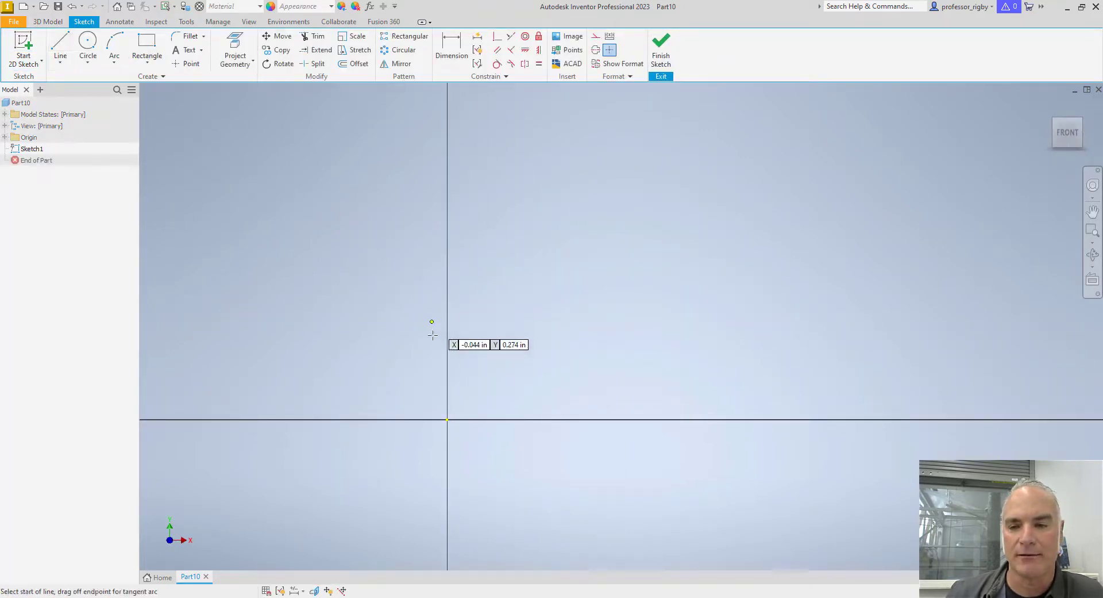
left_click(447, 419)
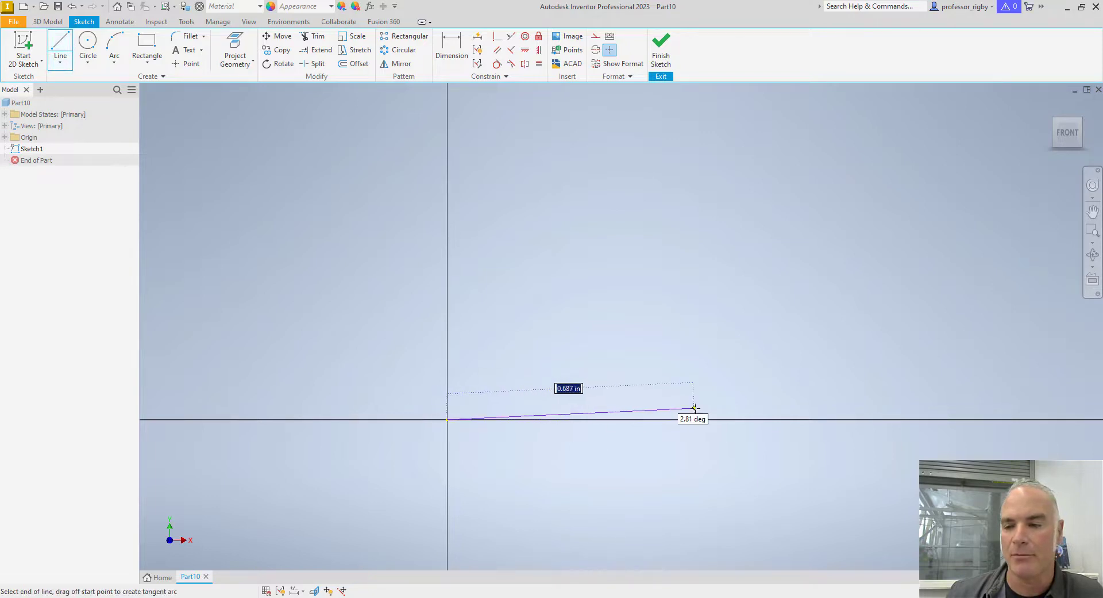
scroll(735, 418, "down", 4)
middle_click_drag(827, 419, 496, 408)
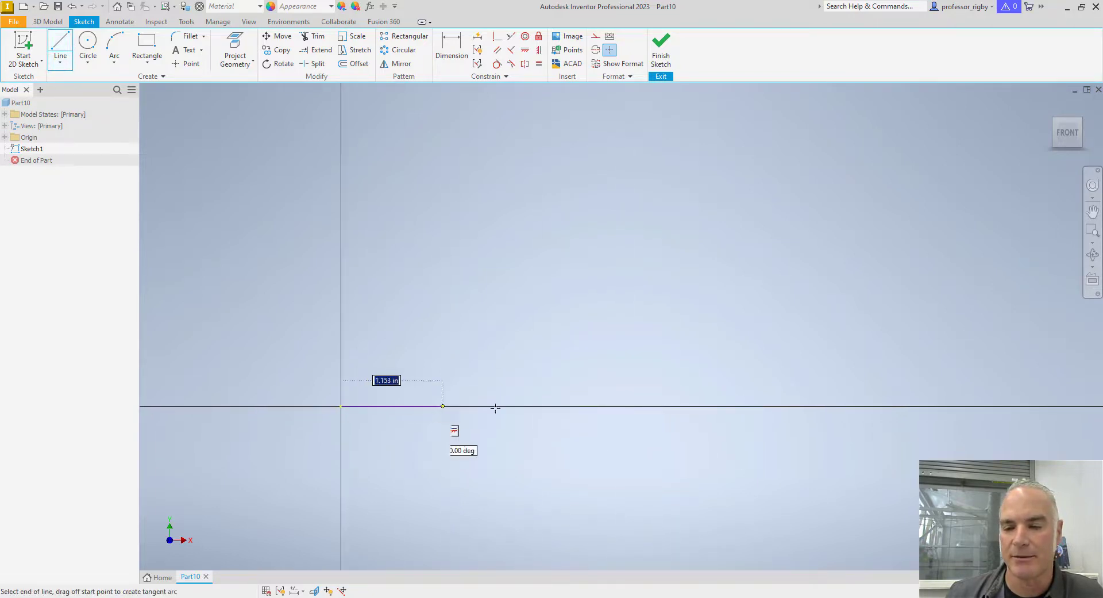
scroll(632, 408, "down", 3)
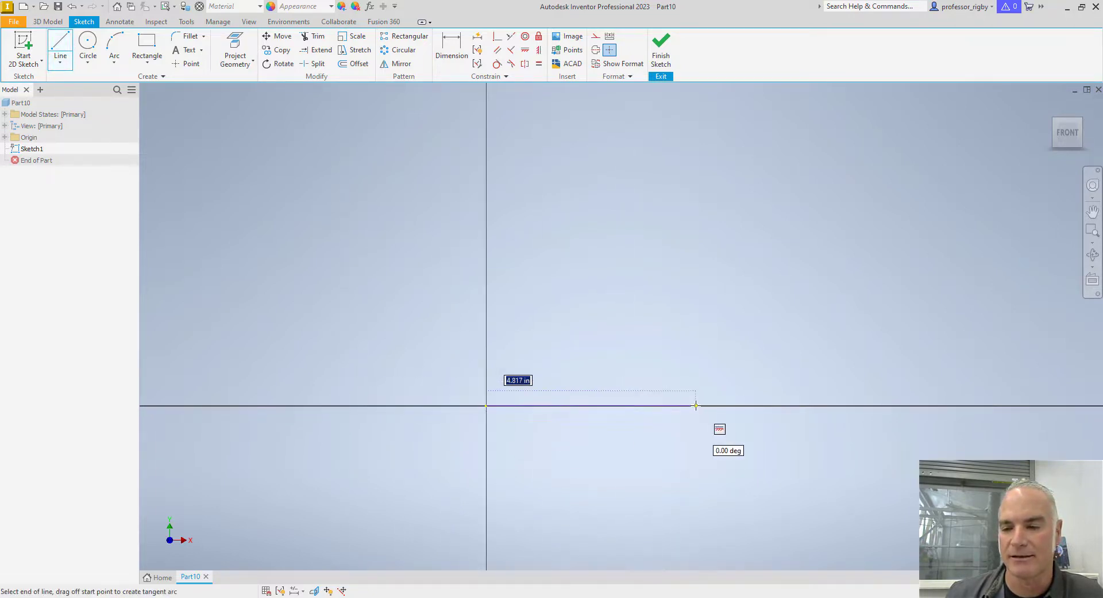
left_click(817, 407)
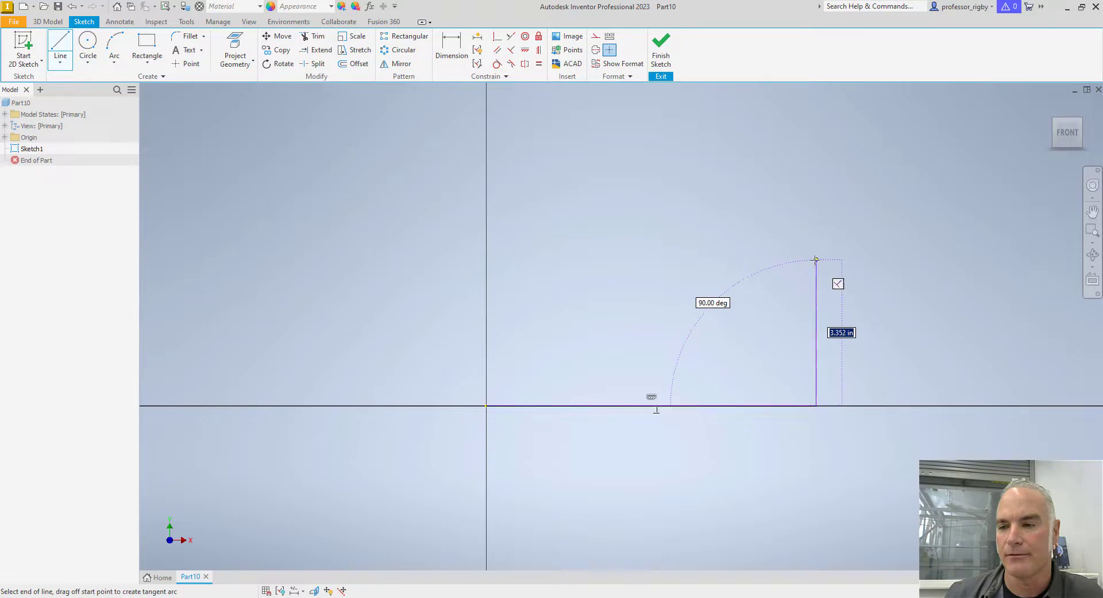
left_click(816, 260)
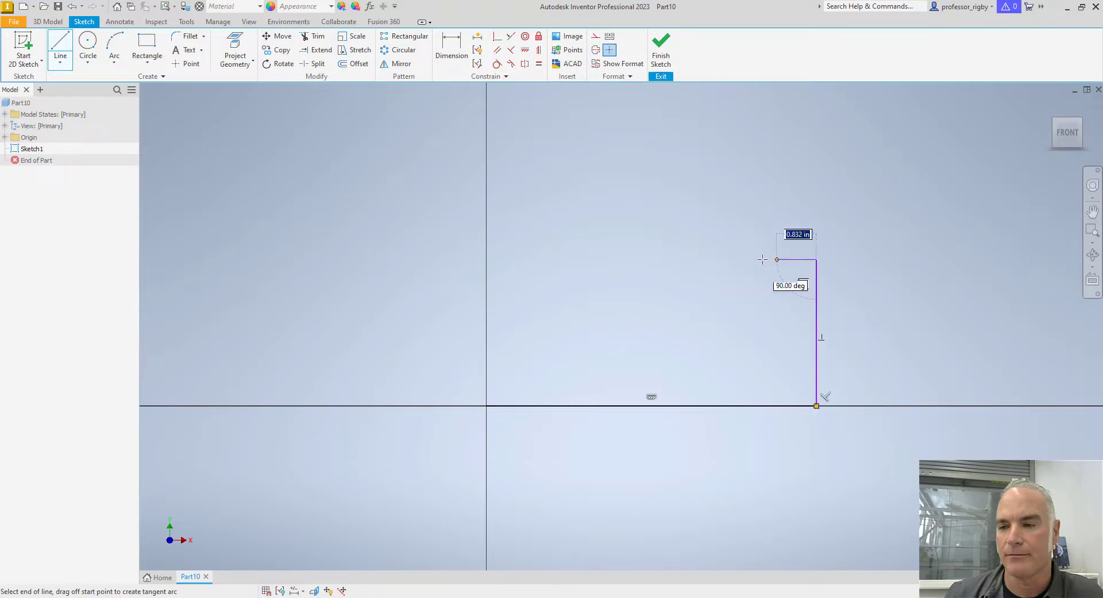
left_click(730, 260)
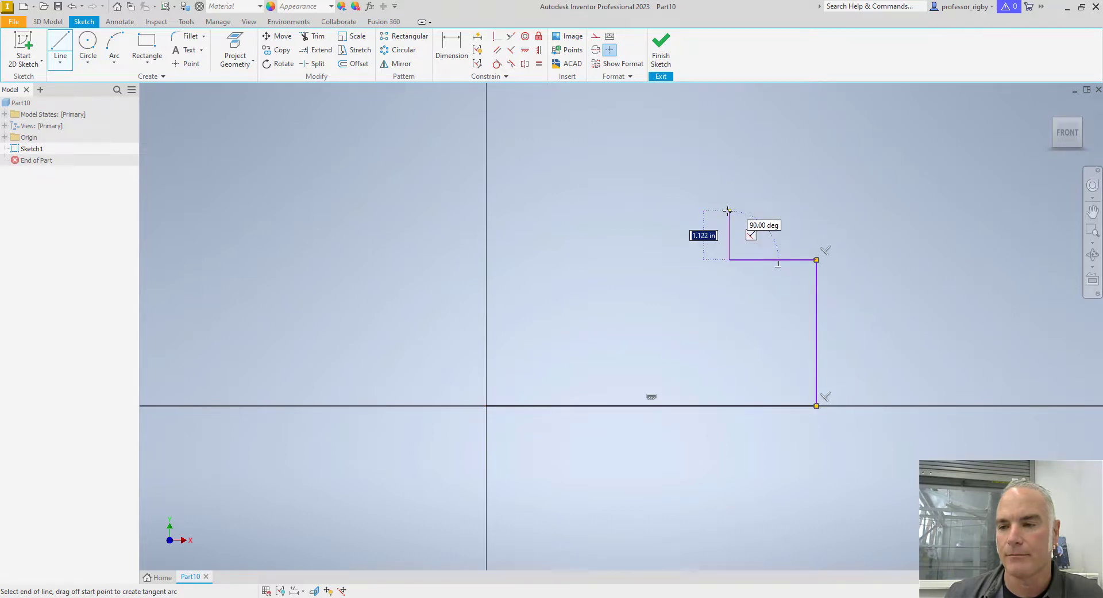
left_click(486, 211)
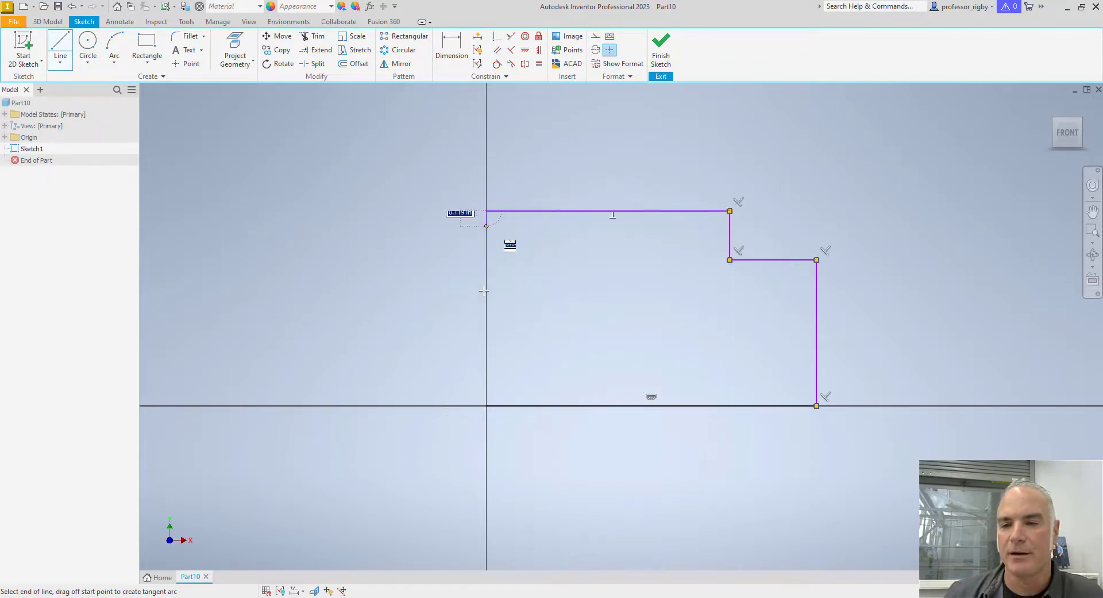
left_click(486, 405)
key("Escape")
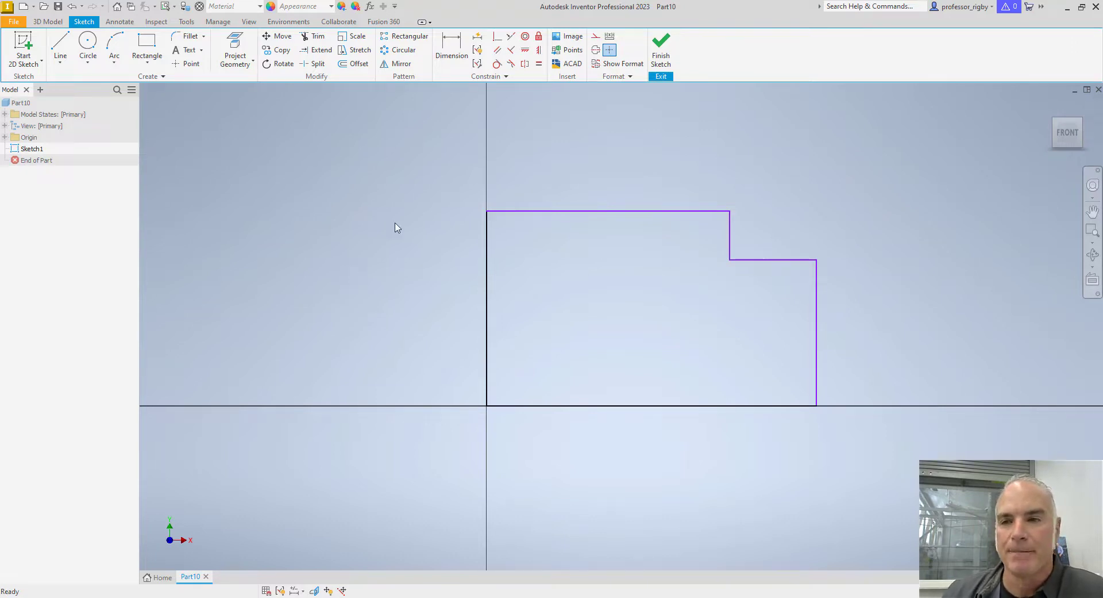
- Dimension the bottom edge with the Length parameter so it reads fx:8.000
left_click(459, 53)
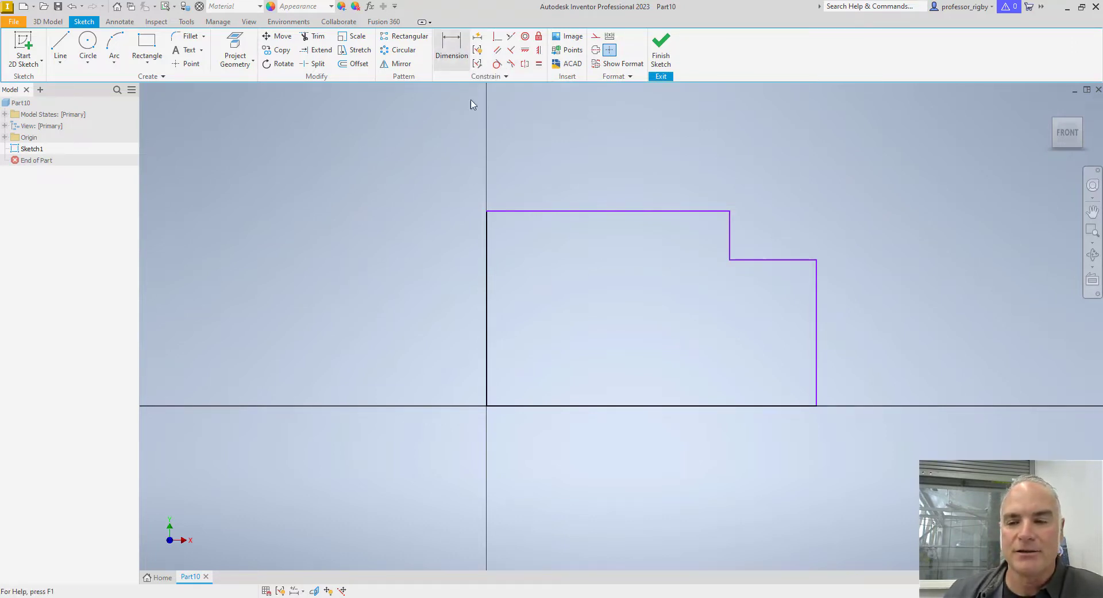
left_click(616, 412)
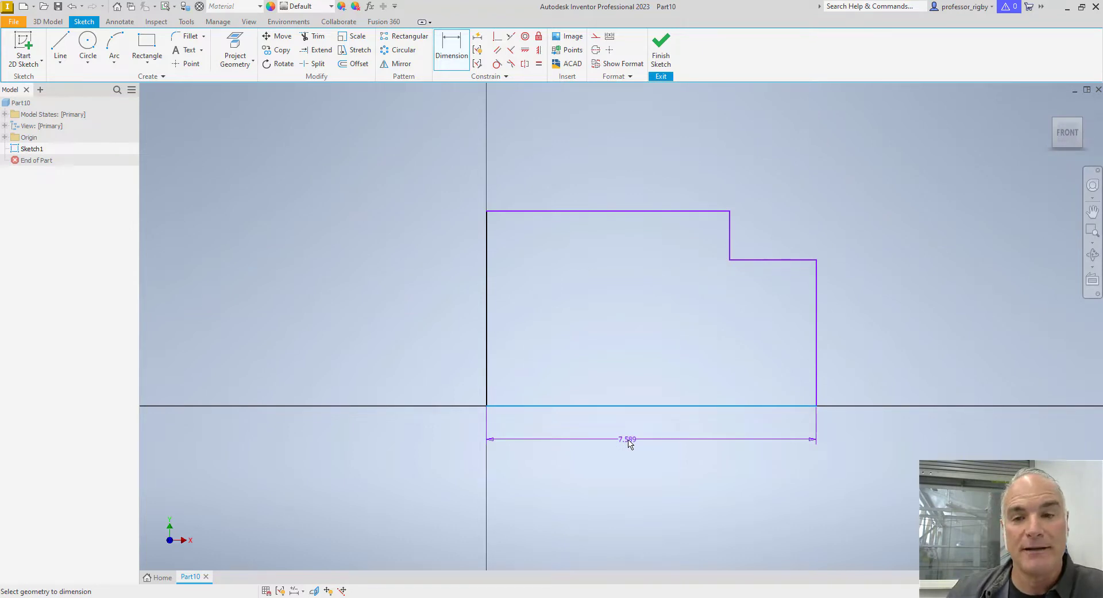
left_click(630, 439)
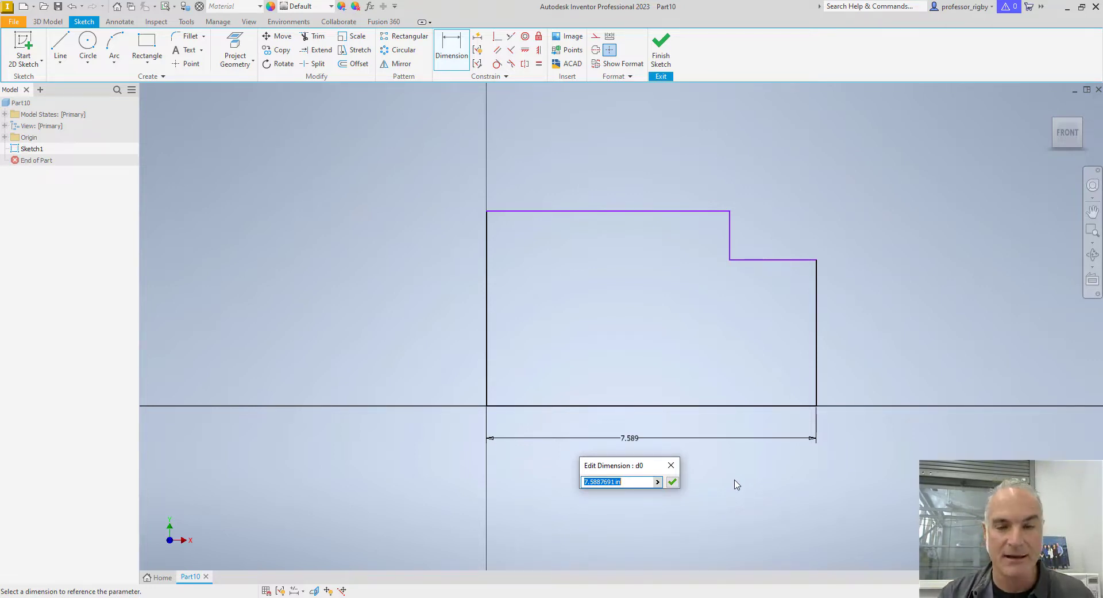
type("Lenght")
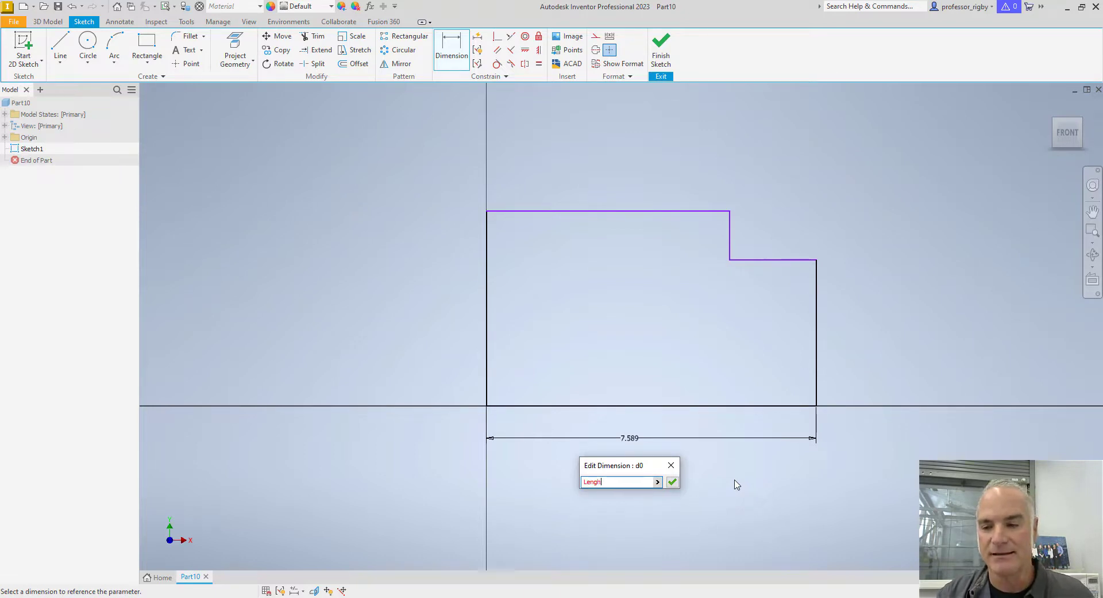
key("BackSpace")
type("th")
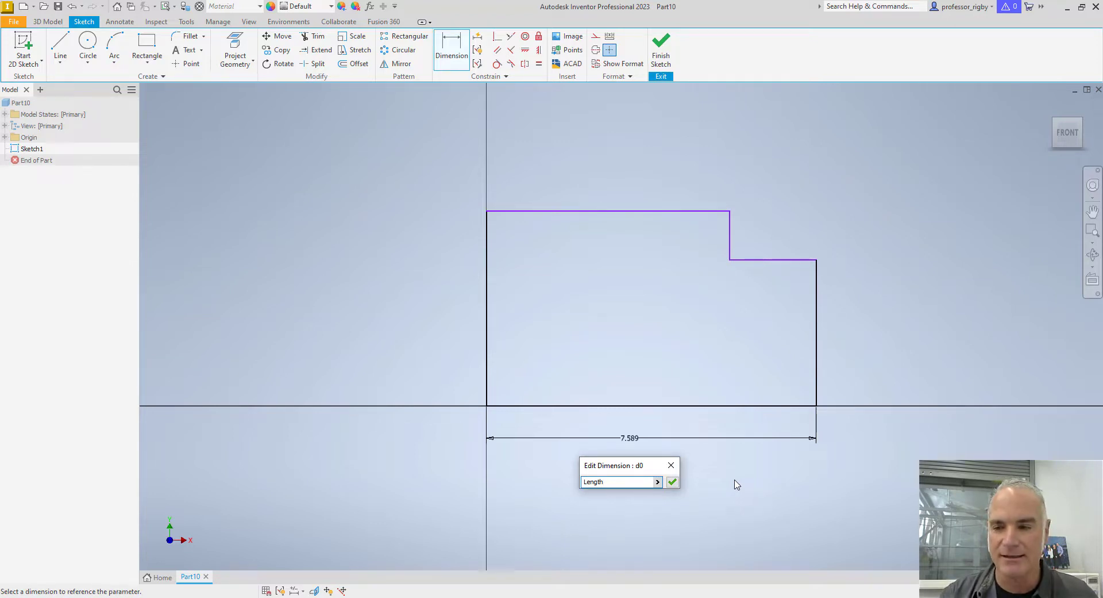
key("Return")
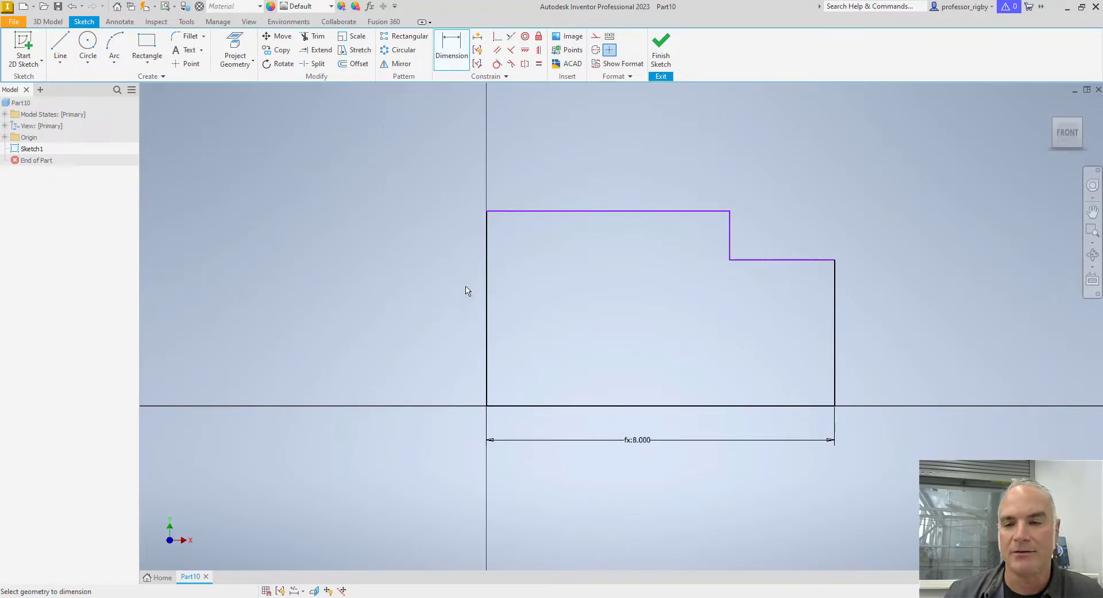
- Dimension the left edge with the Height parameter (fx:4.000), then check the reference drawing
left_click(486, 289)
left_click(399, 297)
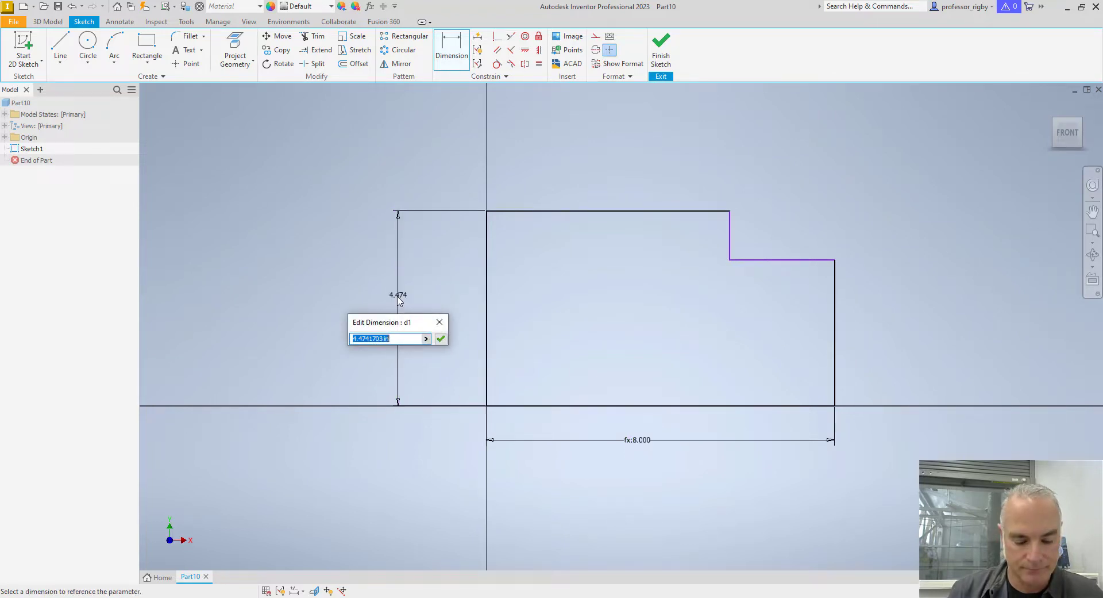
type("height")
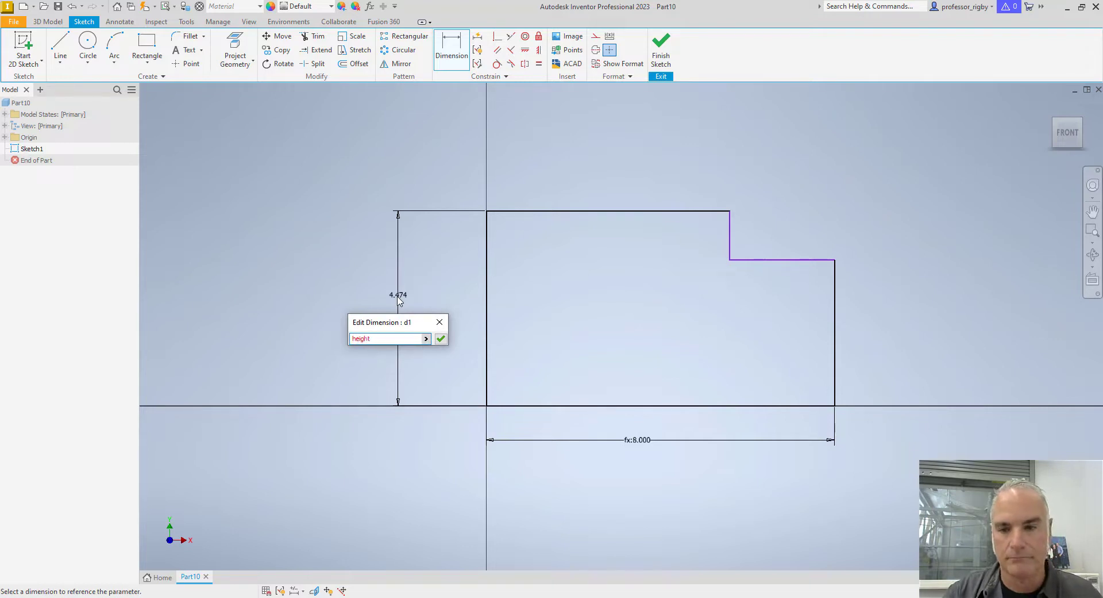
key("BackSpace")
key("BackSpace")
key("BackSpace")
key("BackSpace")
key("BackSpace")
key("BackSpace")
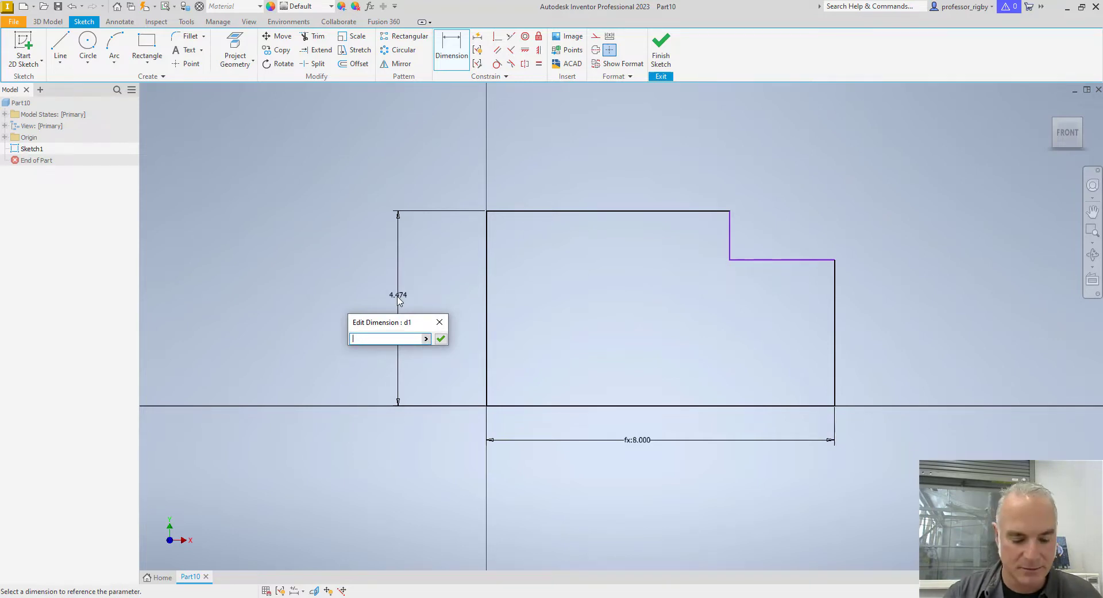
type("Height")
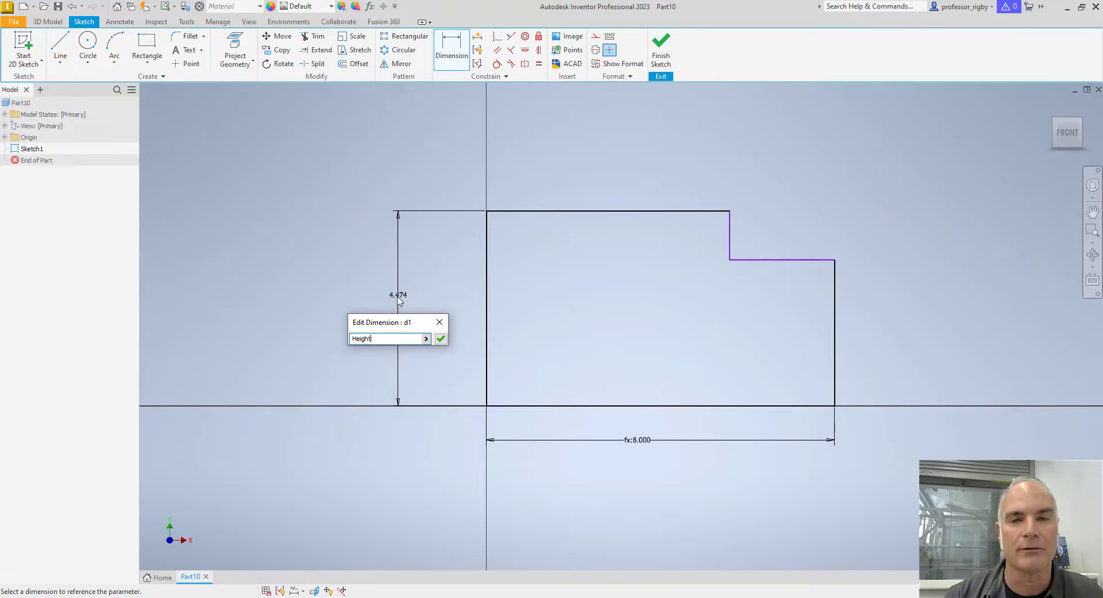
key("Return")
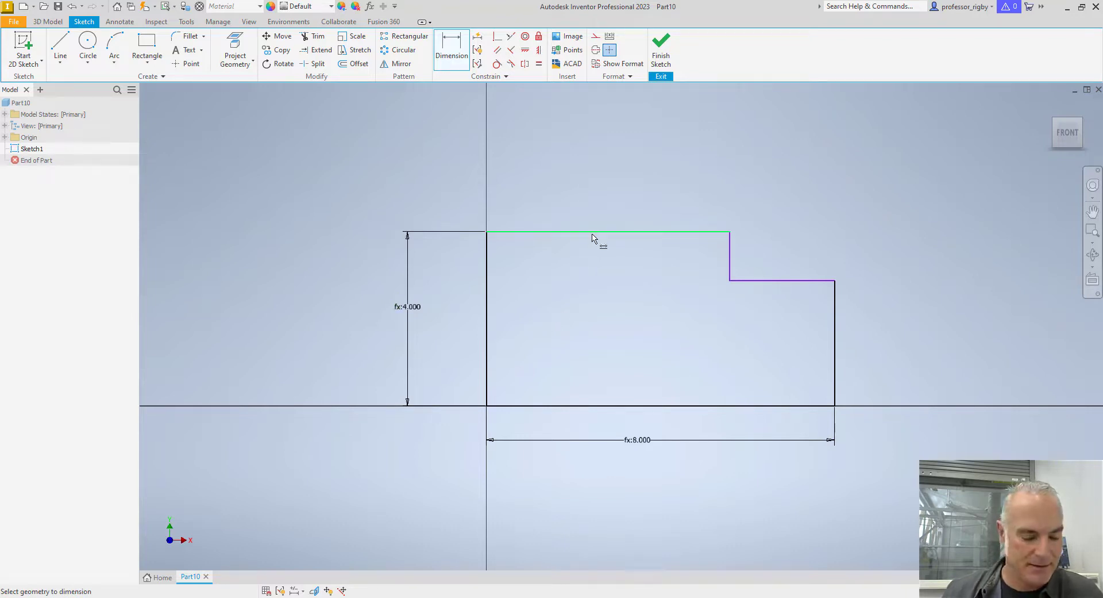
key("alt+Tab")
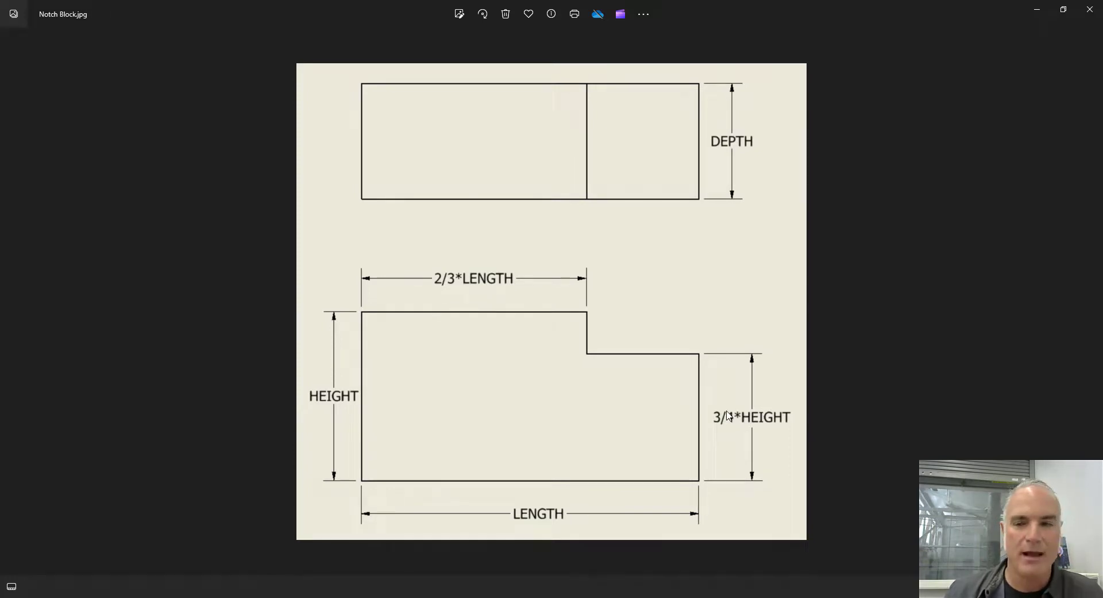
key("alt+Tab")
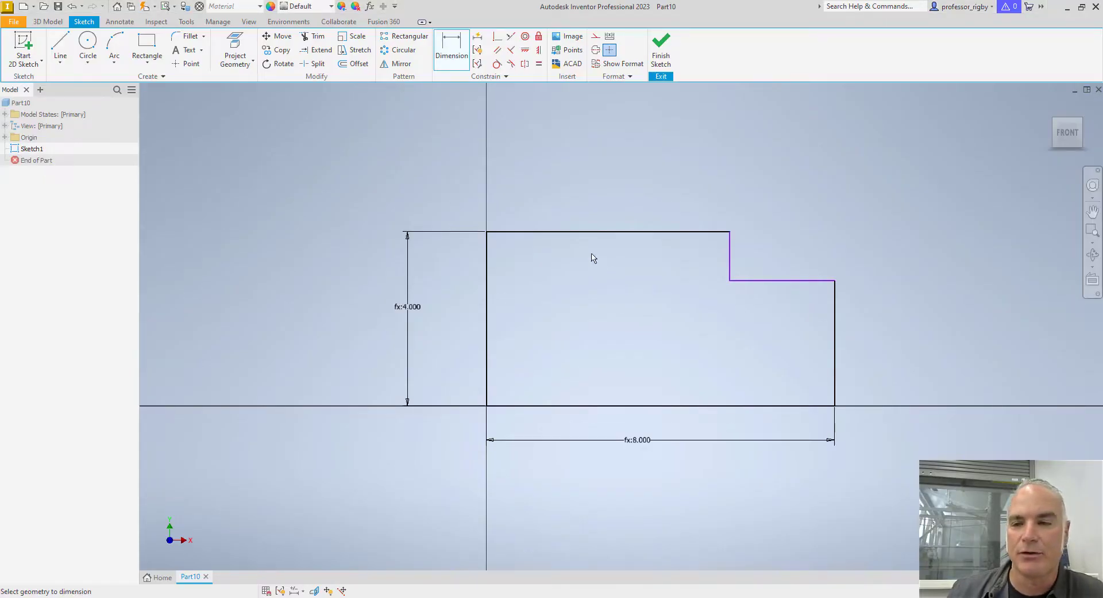
- Set the top edge dimension to 2/3*Length (5.333) and the right edge to 3/4*Height (3.000)
left_click(586, 233)
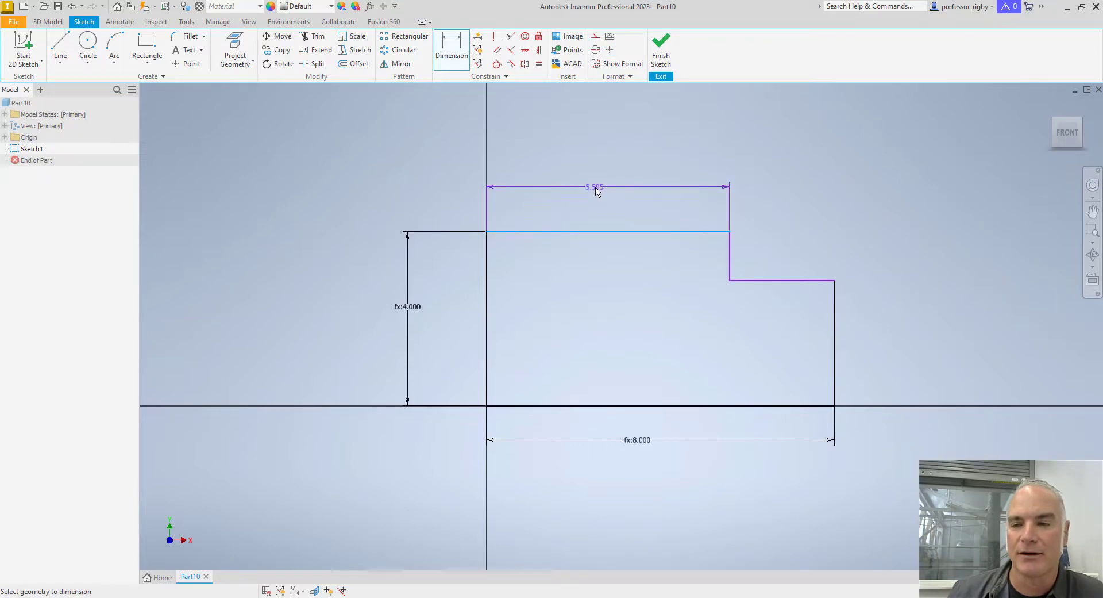
left_click(596, 190)
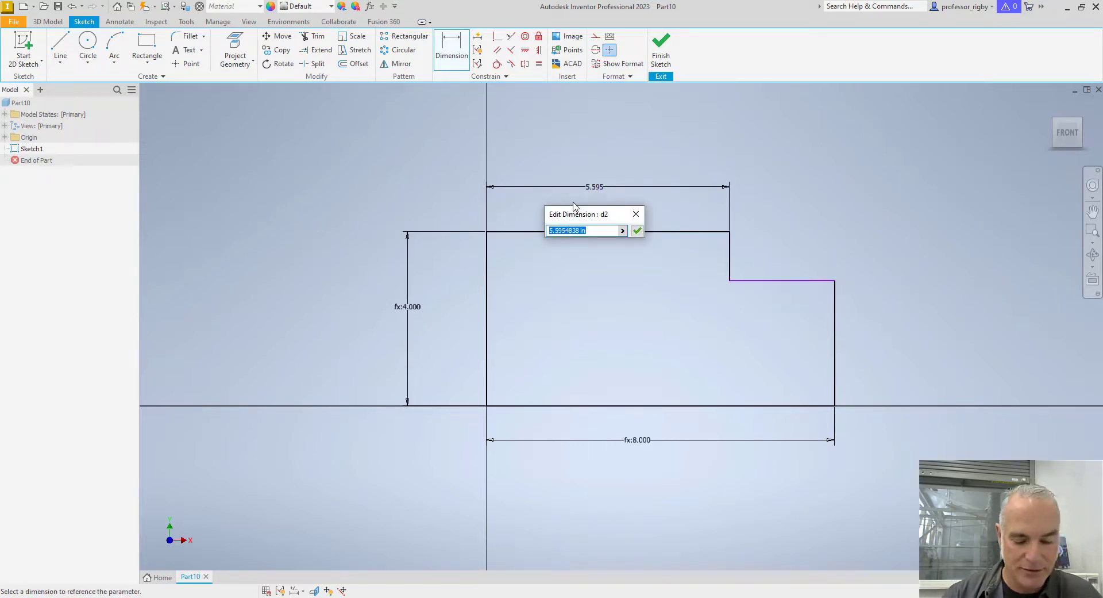
type("2/3")
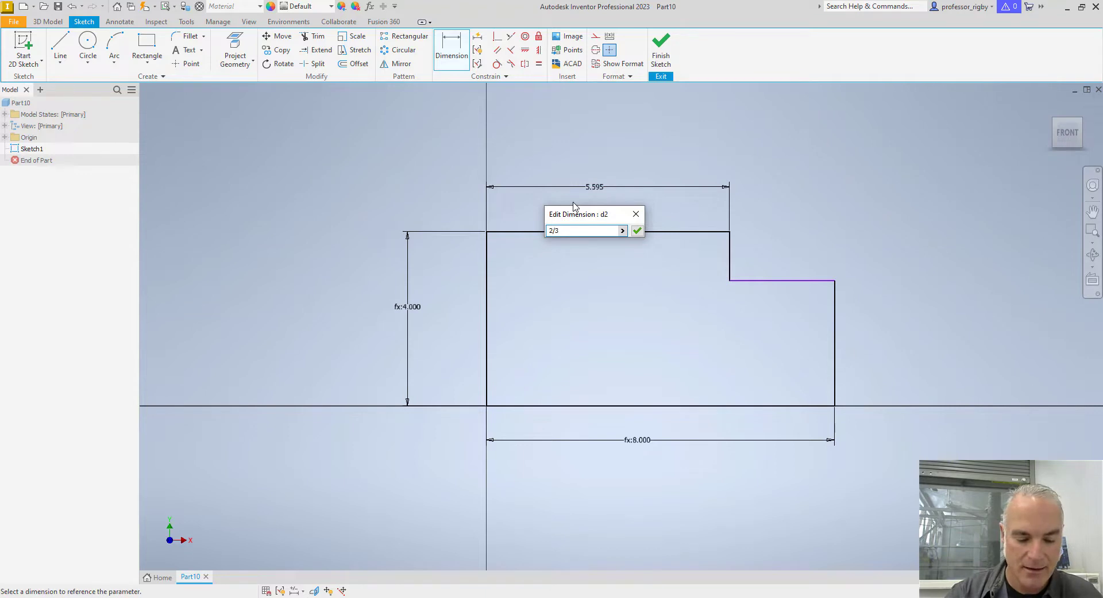
type("*L")
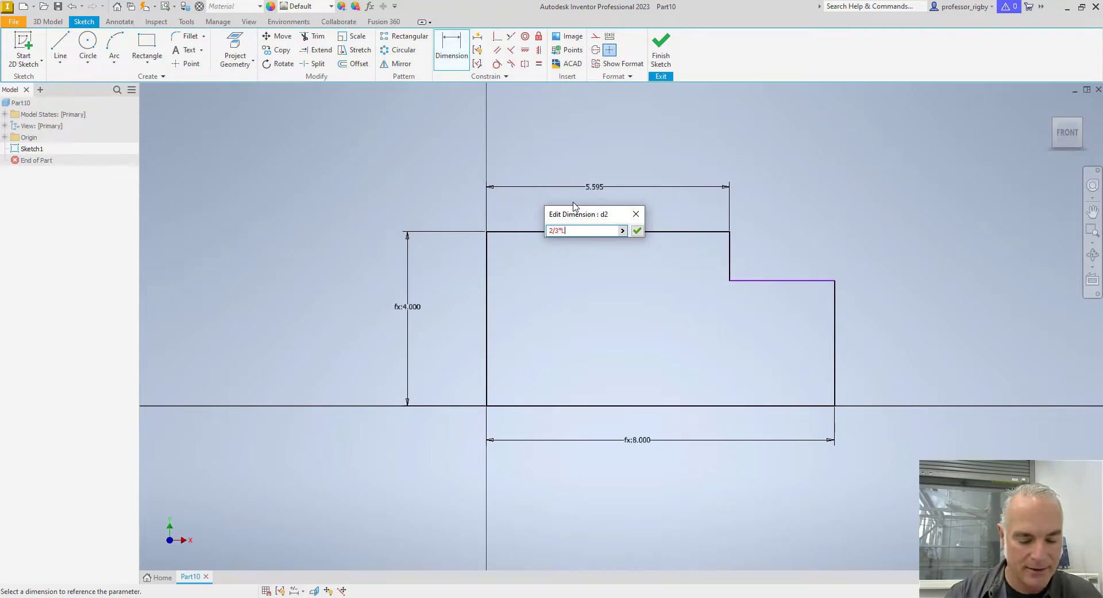
type("ength")
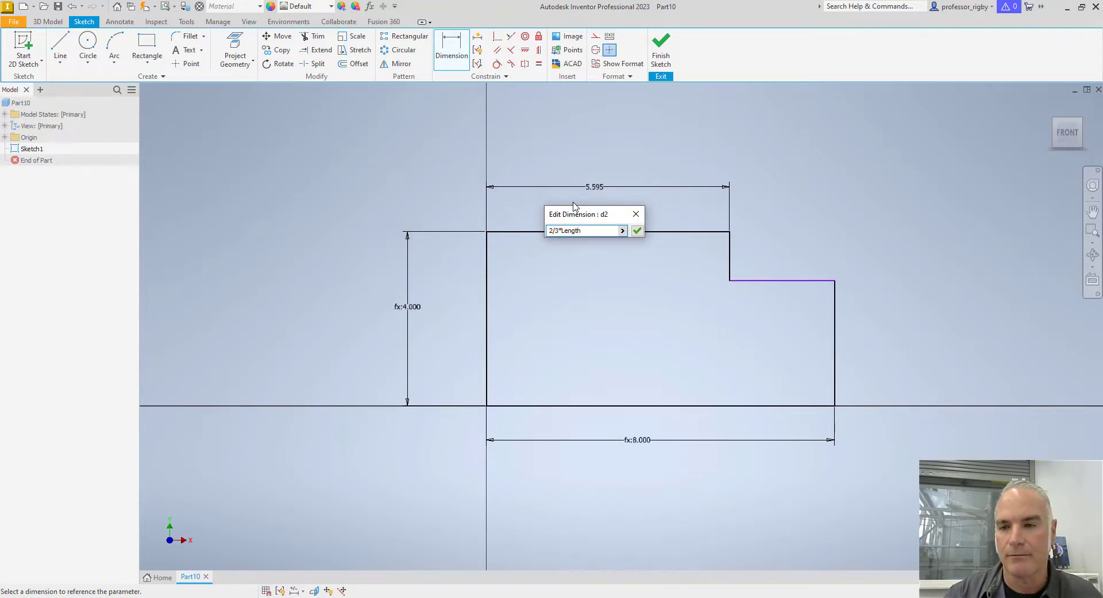
key("Return")
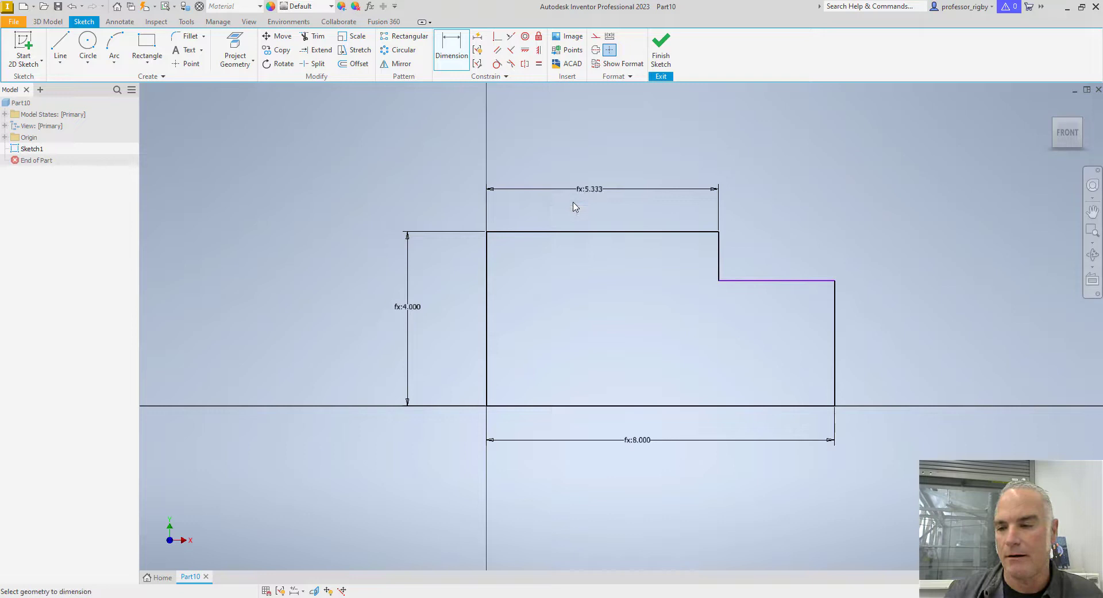
left_click(837, 343)
left_click(888, 336)
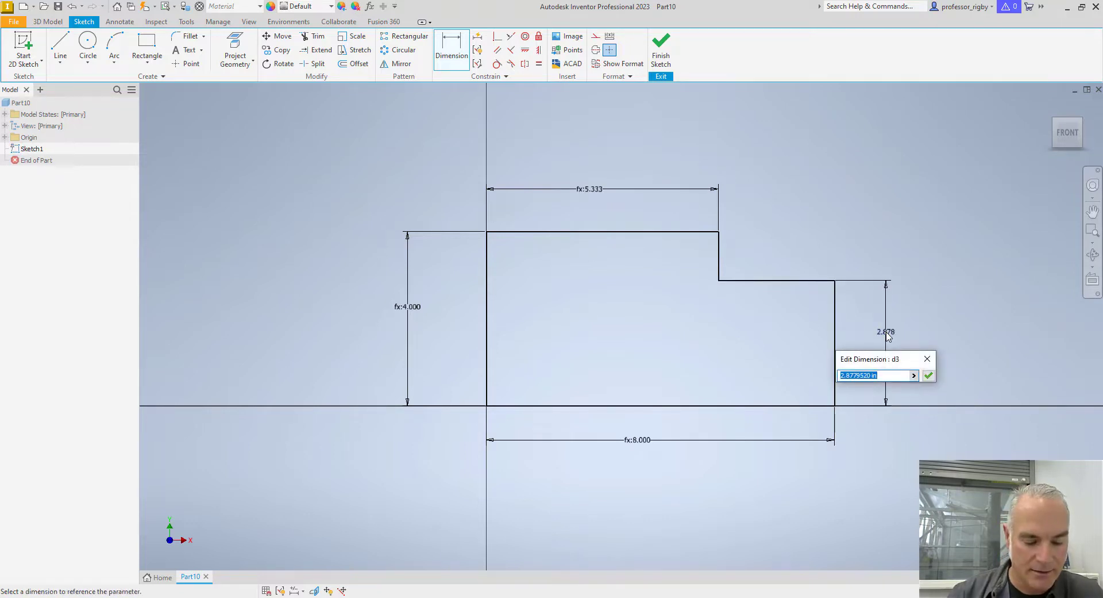
type("3/4")
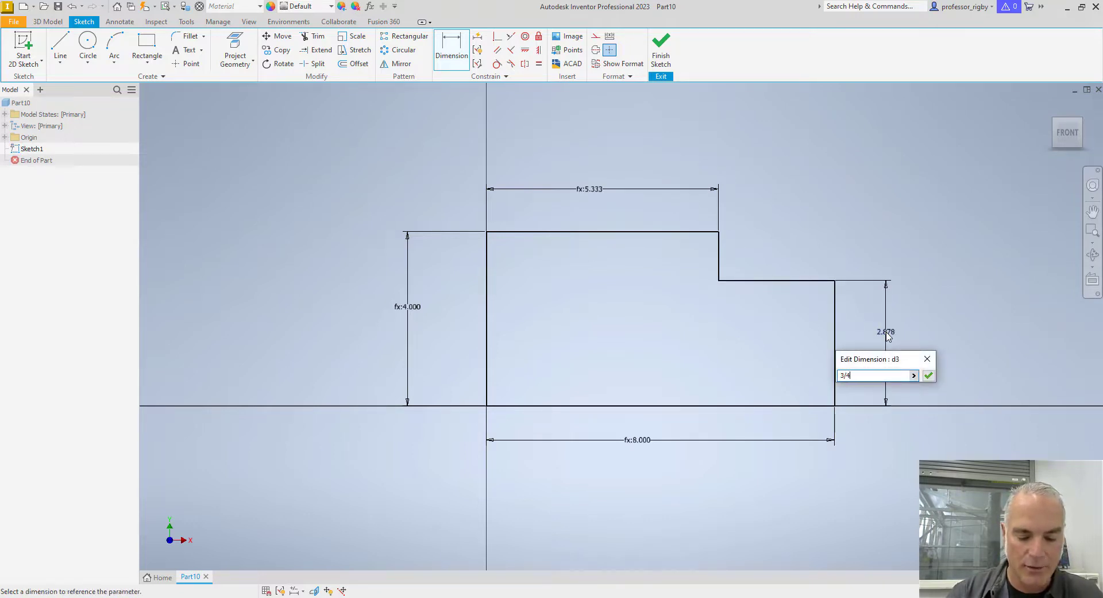
type("*")
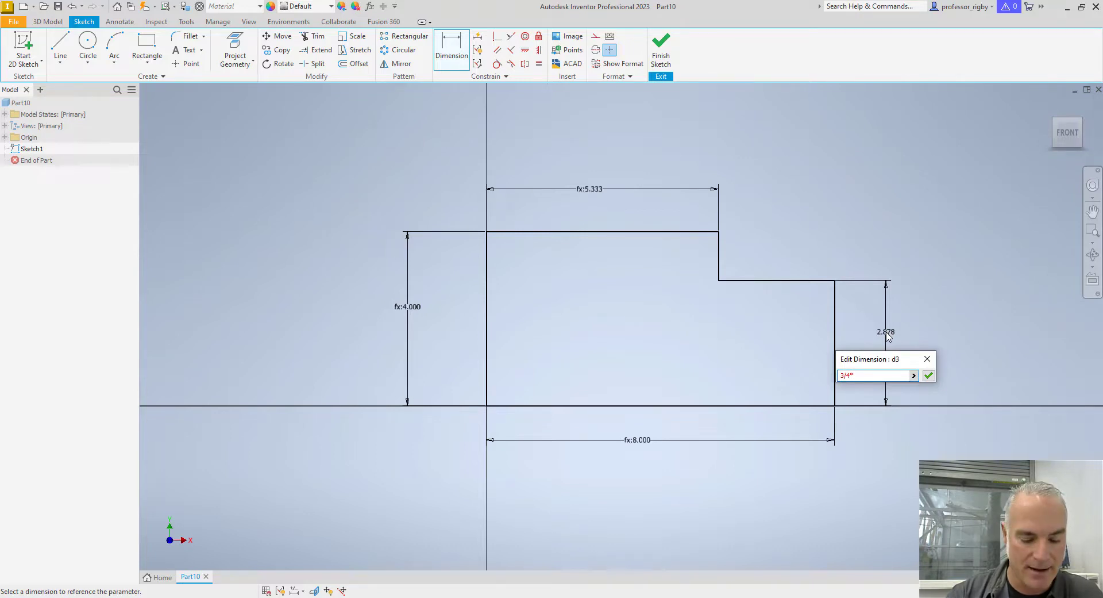
type("Height")
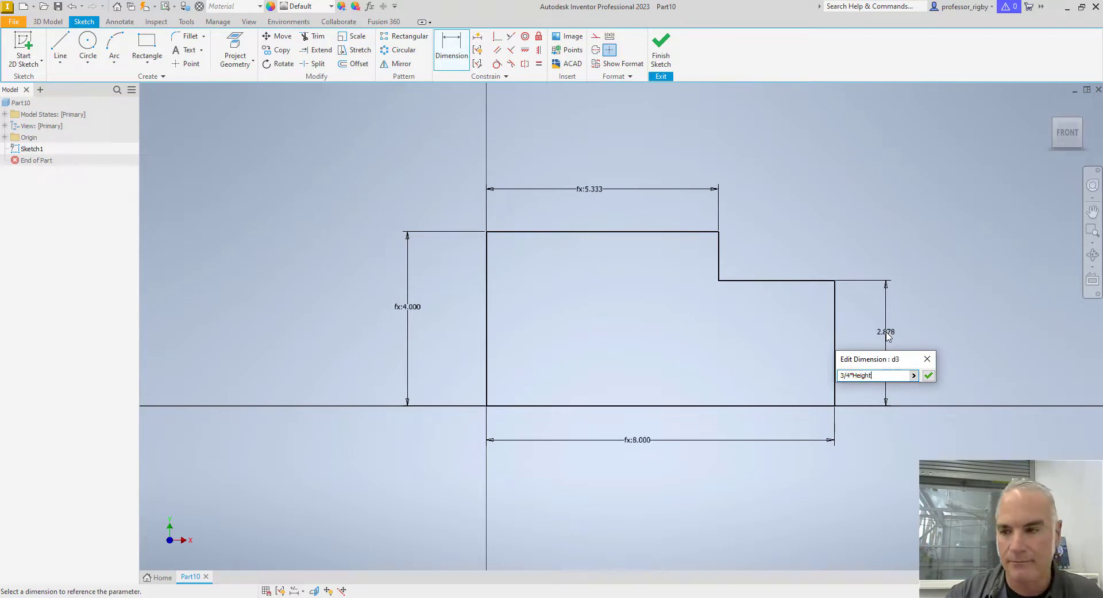
key("Return")
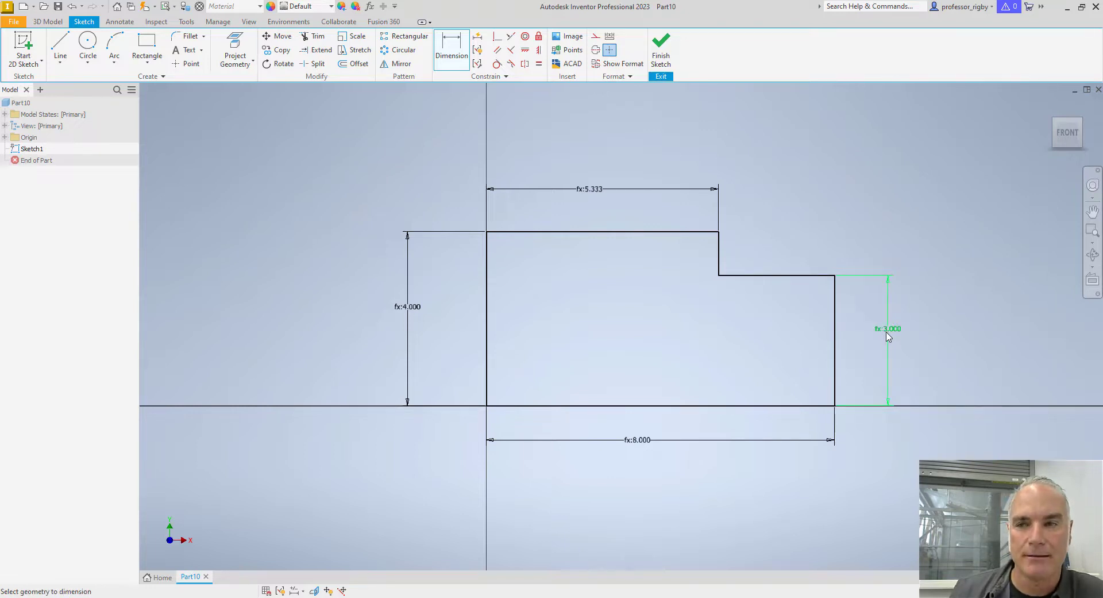
- Finish the sketch and extrude the profile by distance Depth, then zoom to fit
left_click(661, 54)
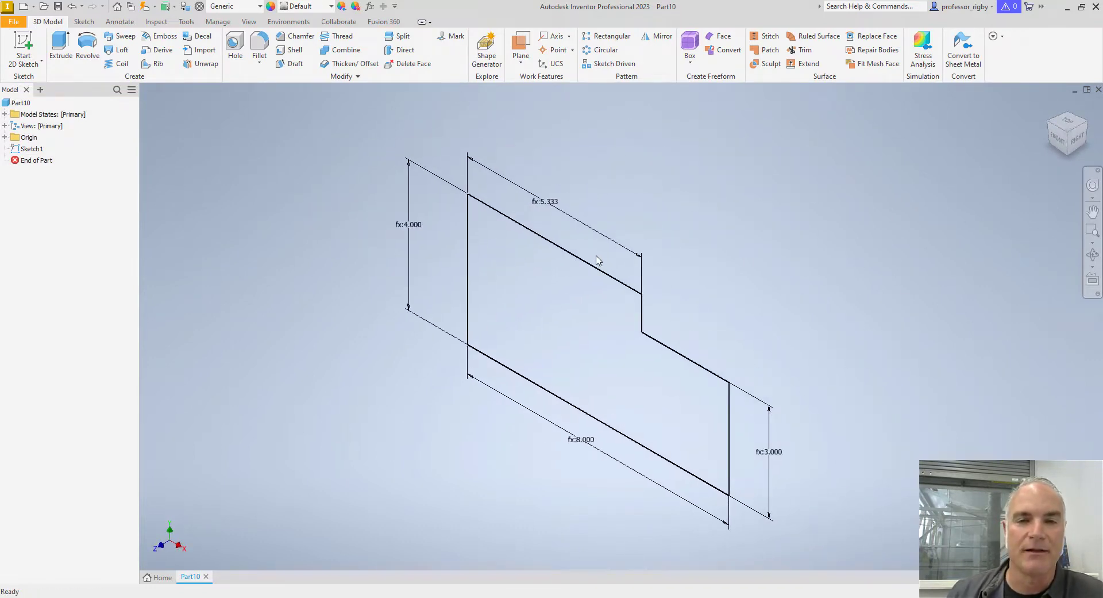
left_click(61, 46)
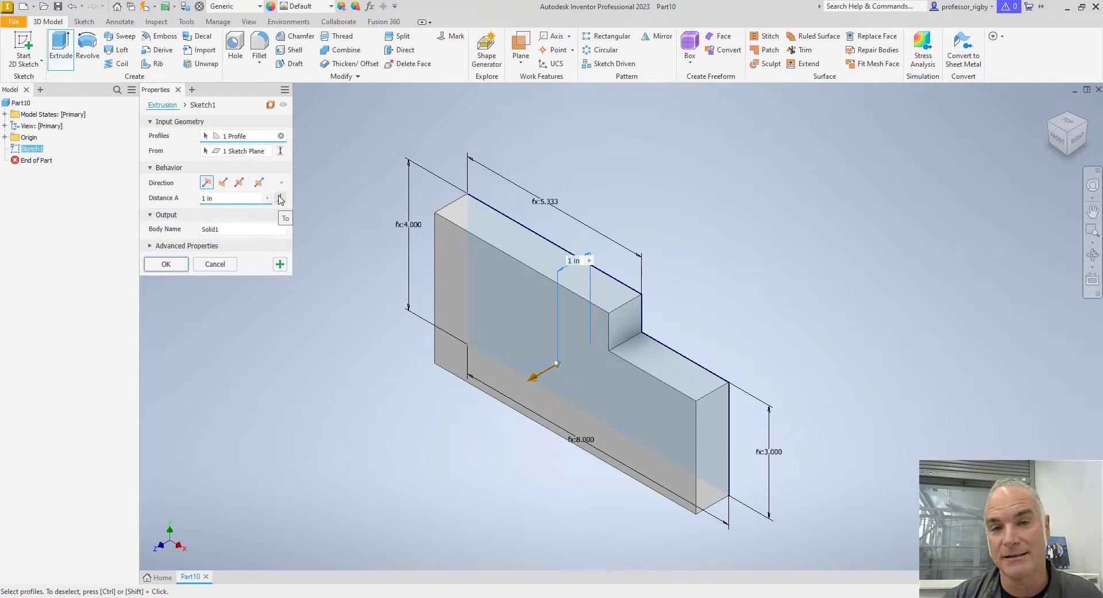
type("Depthe")
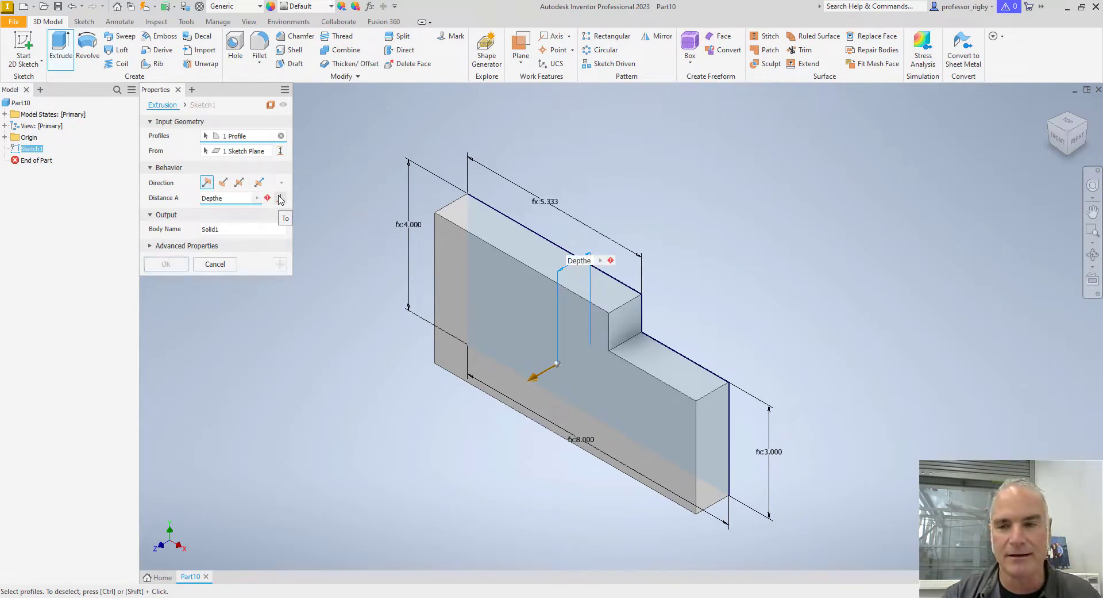
key("BackSpace")
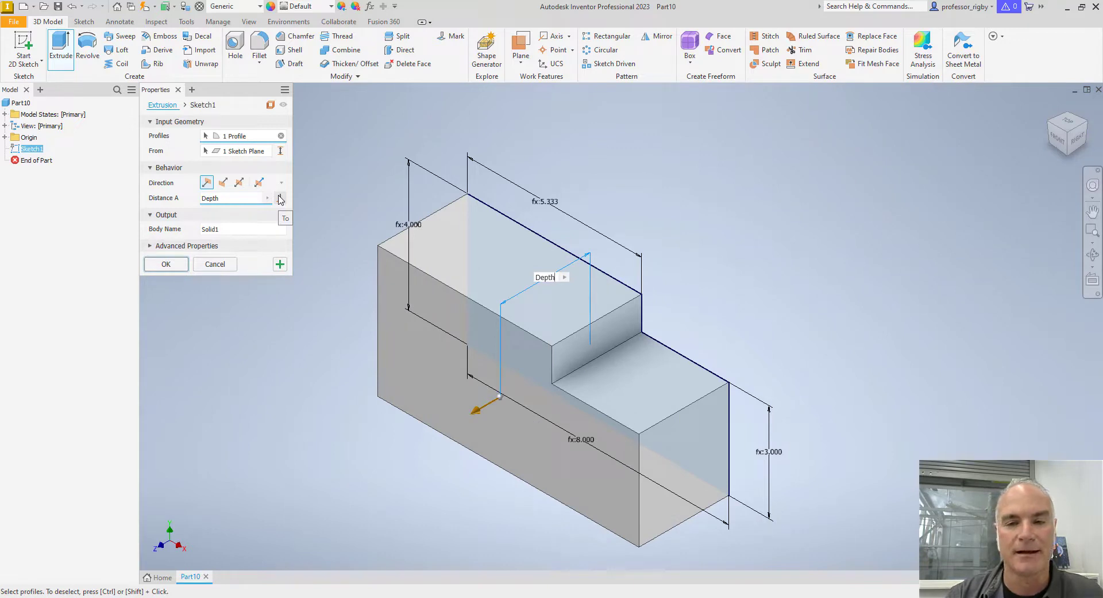
left_click(181, 264)
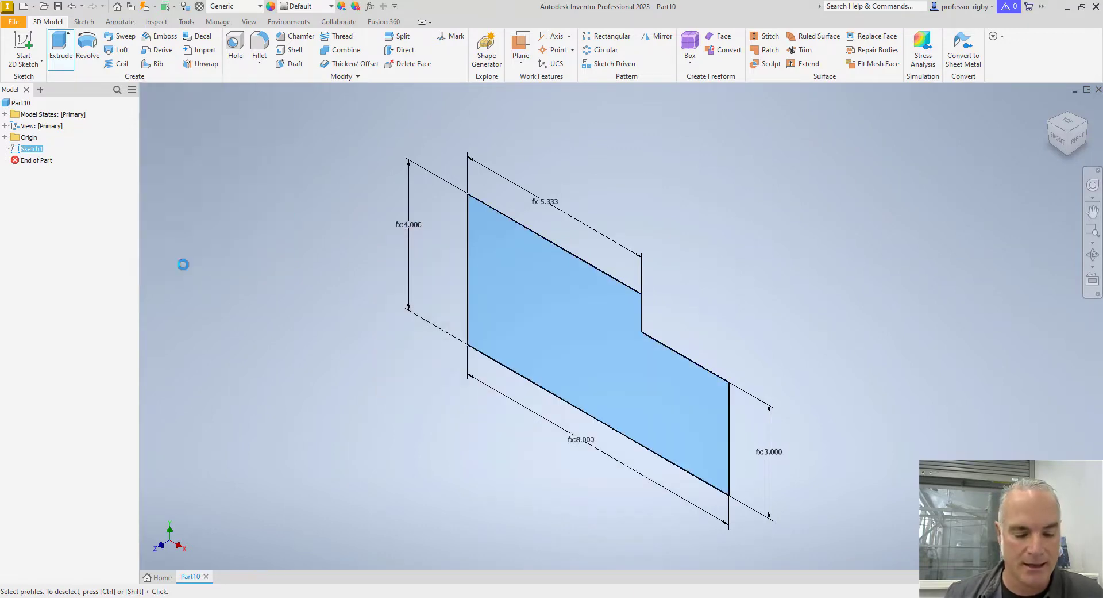
key("F6")
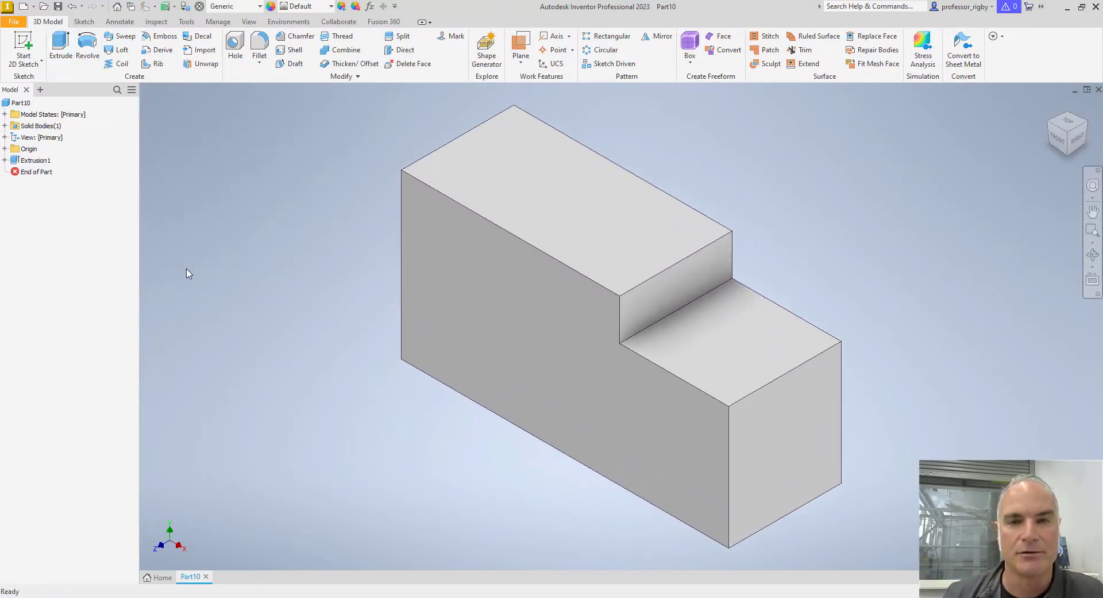